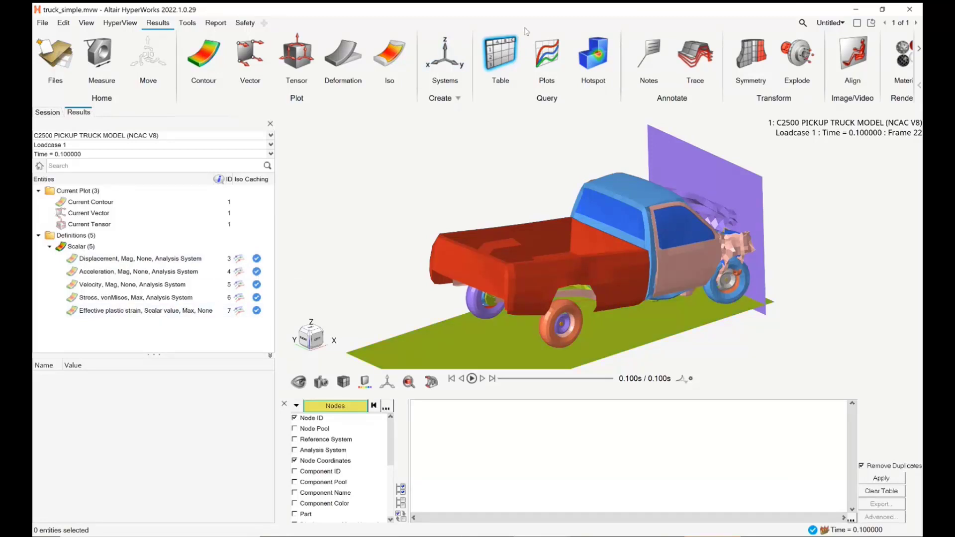
# Find the hotspots of Hotspot Query 1 using the contour definition Stress, vonMises, Max, Analysis System
pyautogui.click(600, 59)
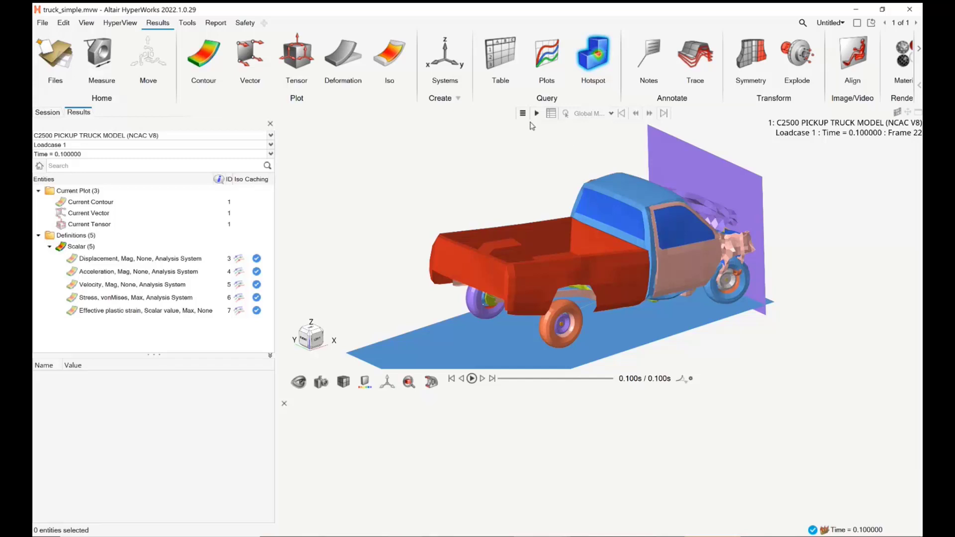
pyautogui.click(522, 114)
pyautogui.moveTo(456, 118); pyautogui.dragTo(457, 89)
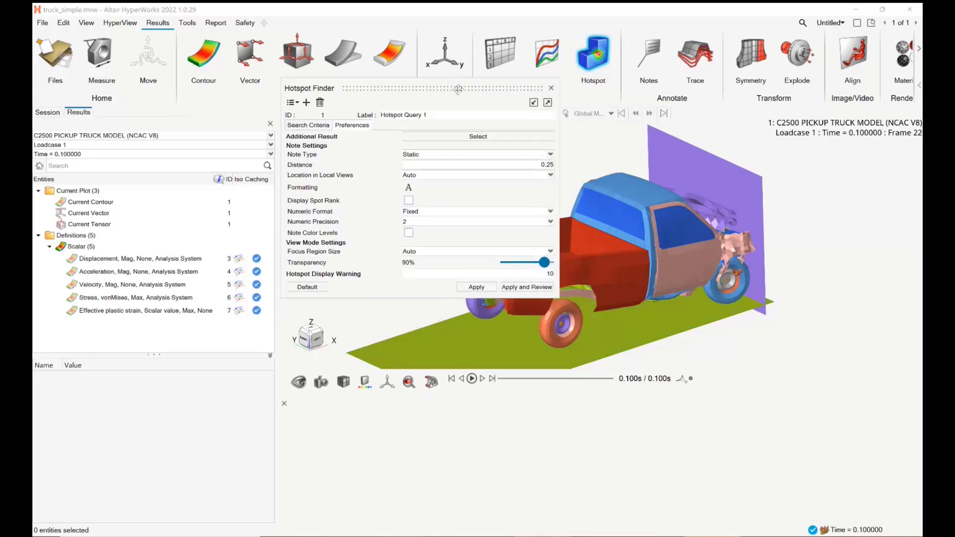
pyautogui.click(312, 128)
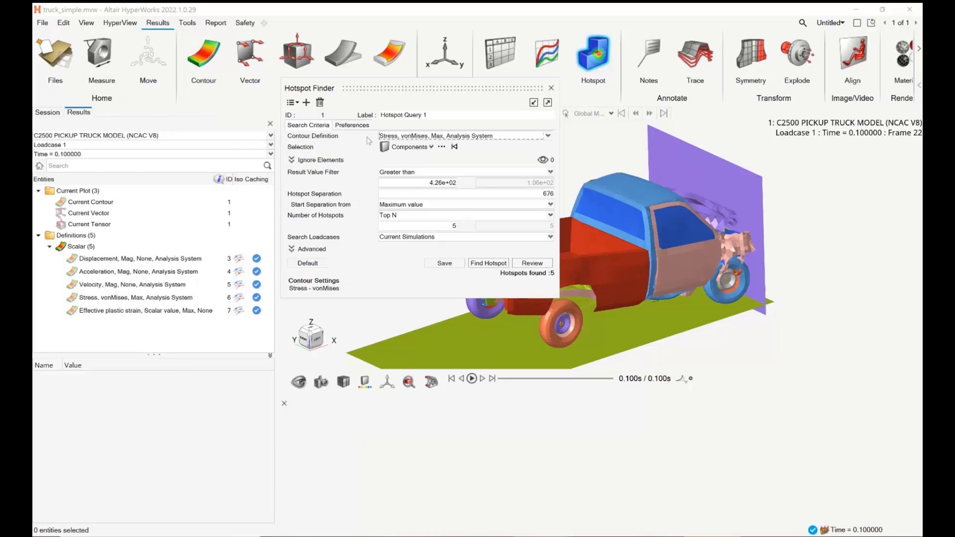
pyautogui.click(400, 136)
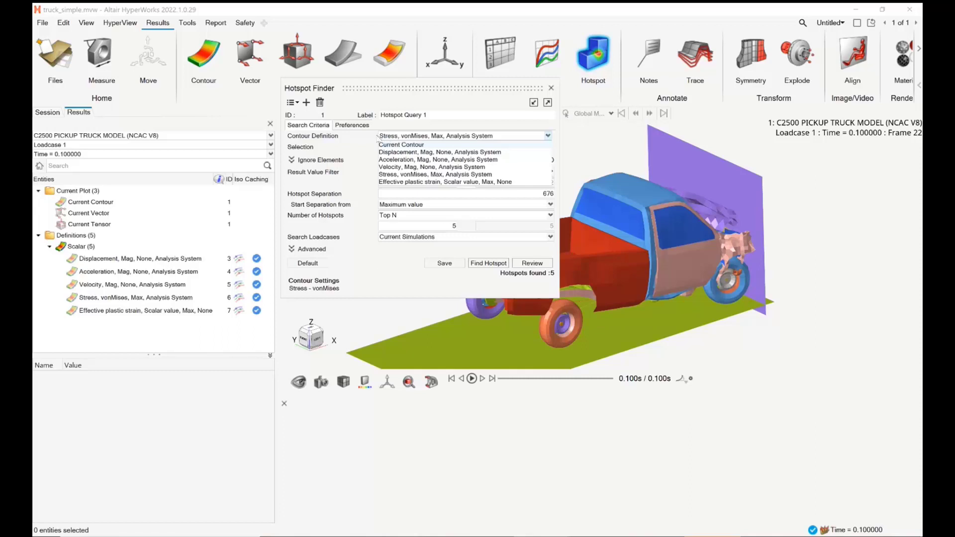
pyautogui.click(400, 175)
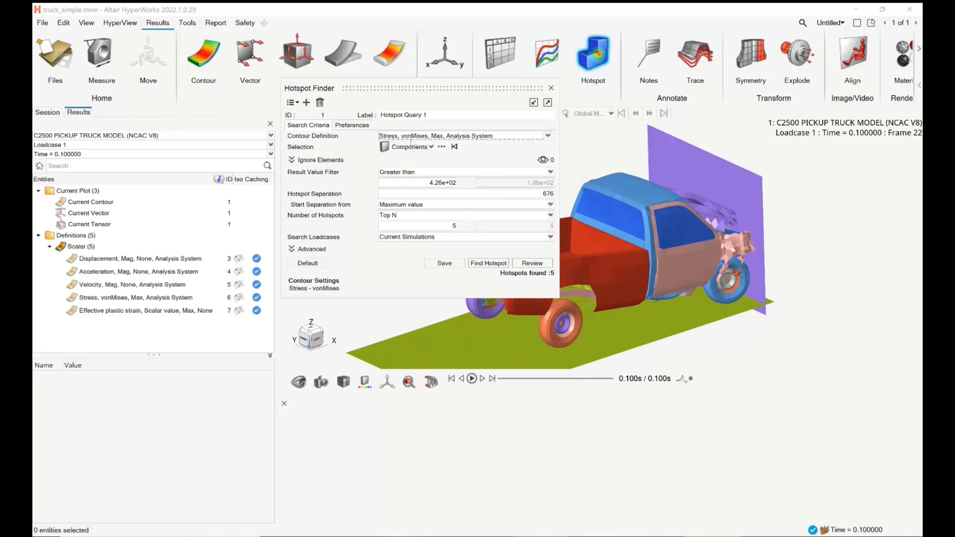
pyautogui.click(498, 264)
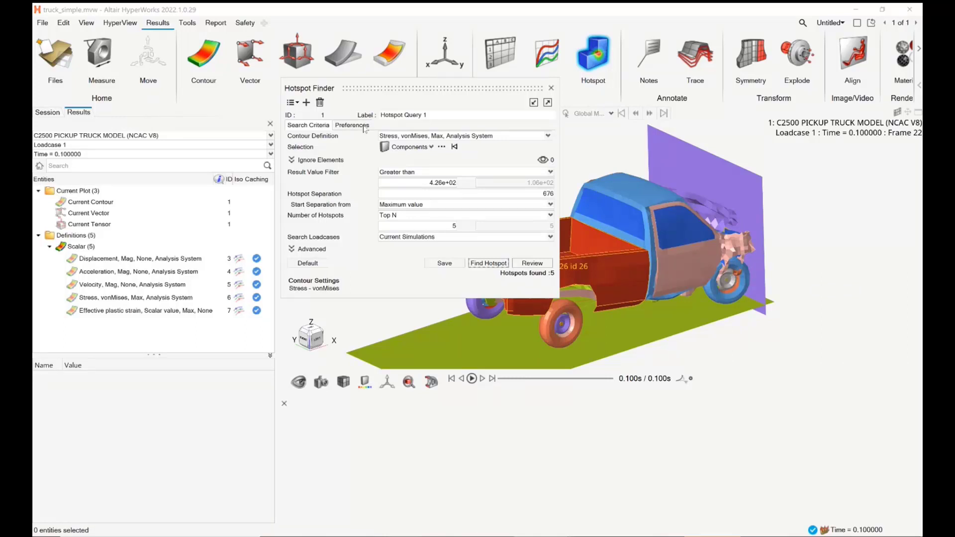
# Add Effective plastic strain, Scalar value, Max as an additional result for the hotspot notes, and review the hotspots on the truck
pyautogui.click(365, 128)
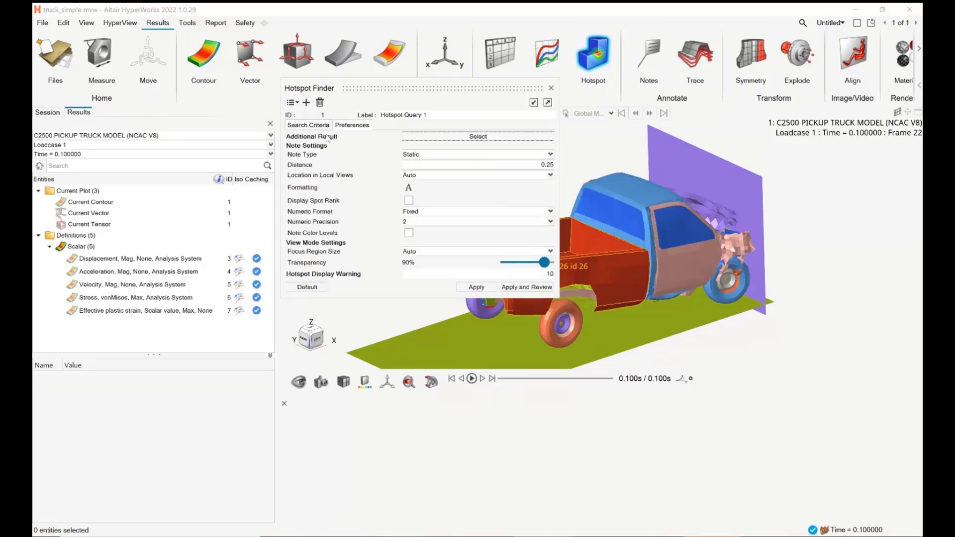
pyautogui.click(430, 141)
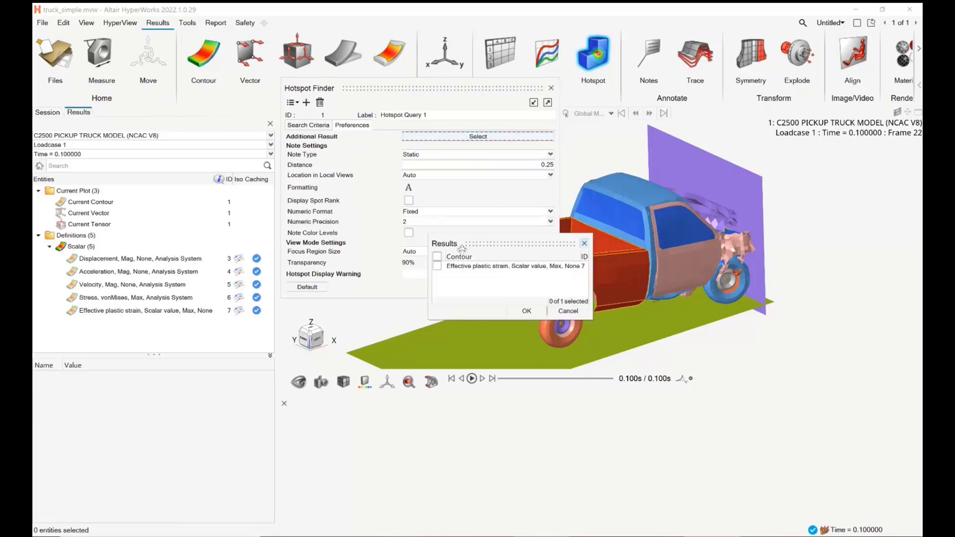
pyautogui.moveTo(473, 242); pyautogui.dragTo(460, 203)
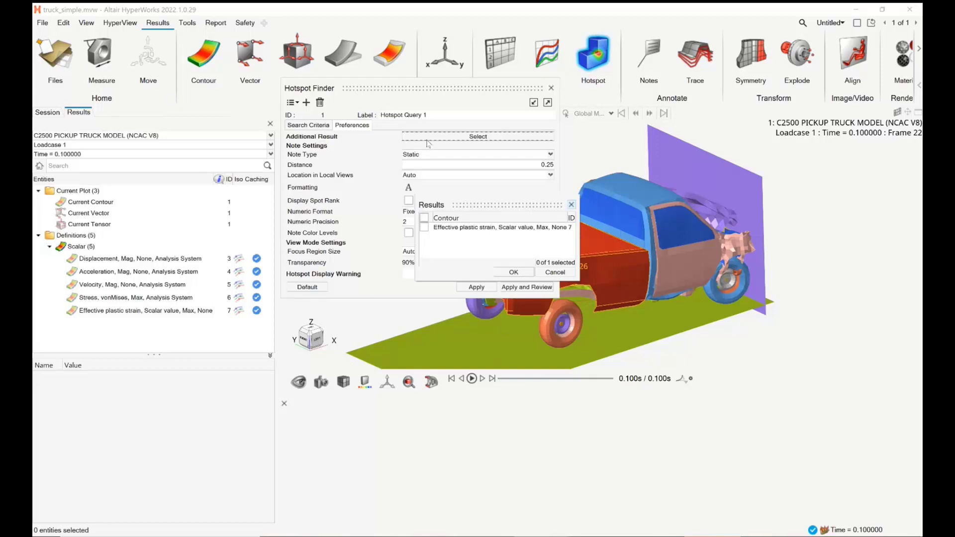
pyautogui.moveTo(470, 208); pyautogui.dragTo(463, 196)
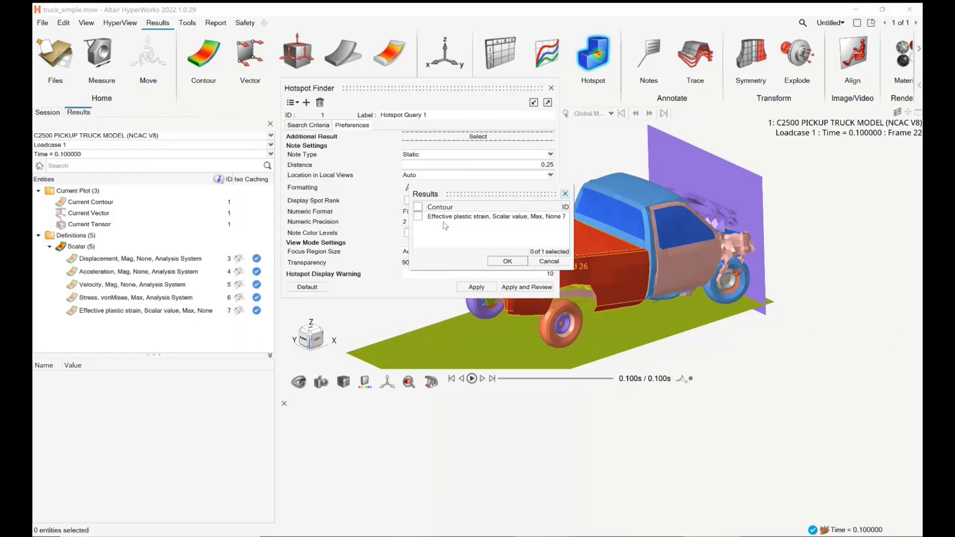
pyautogui.moveTo(454, 193); pyautogui.dragTo(435, 190)
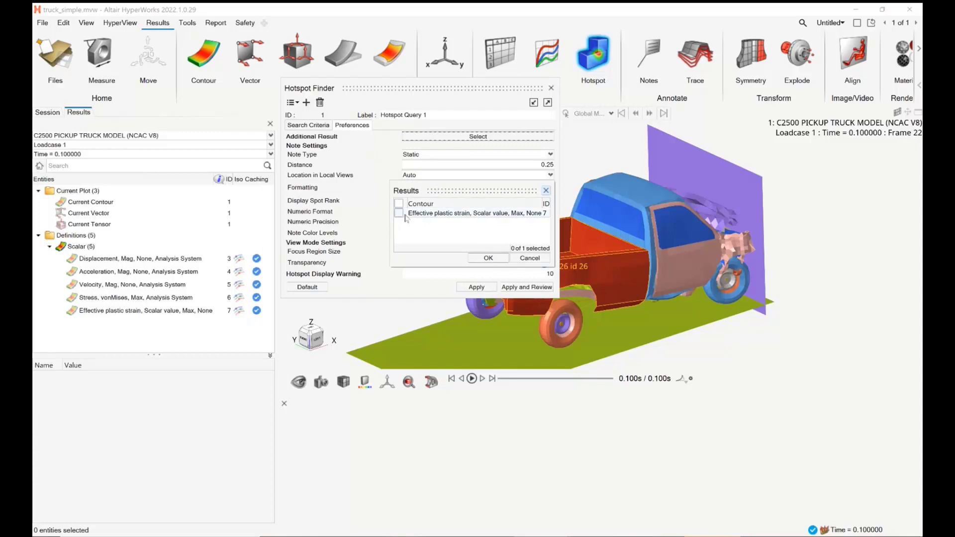
pyautogui.click(399, 214)
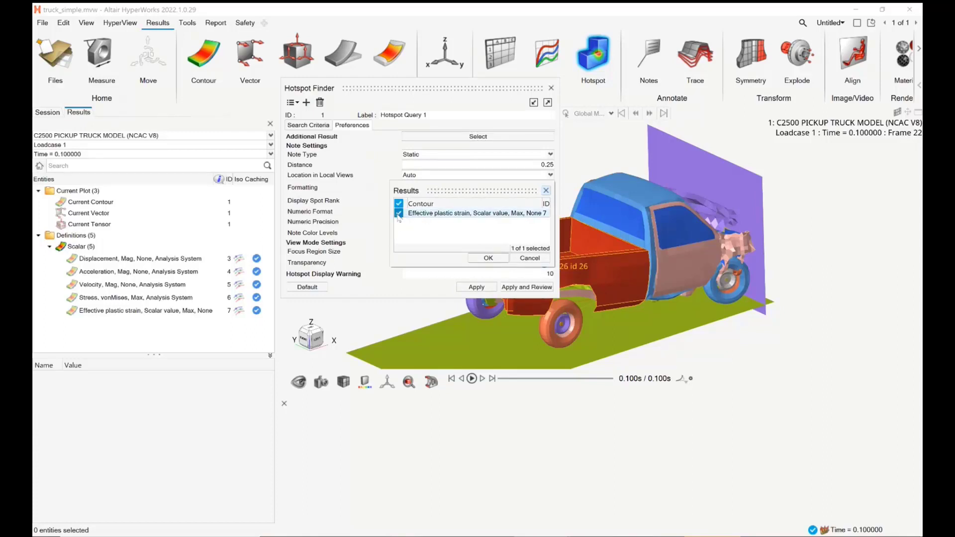
pyautogui.click(492, 259)
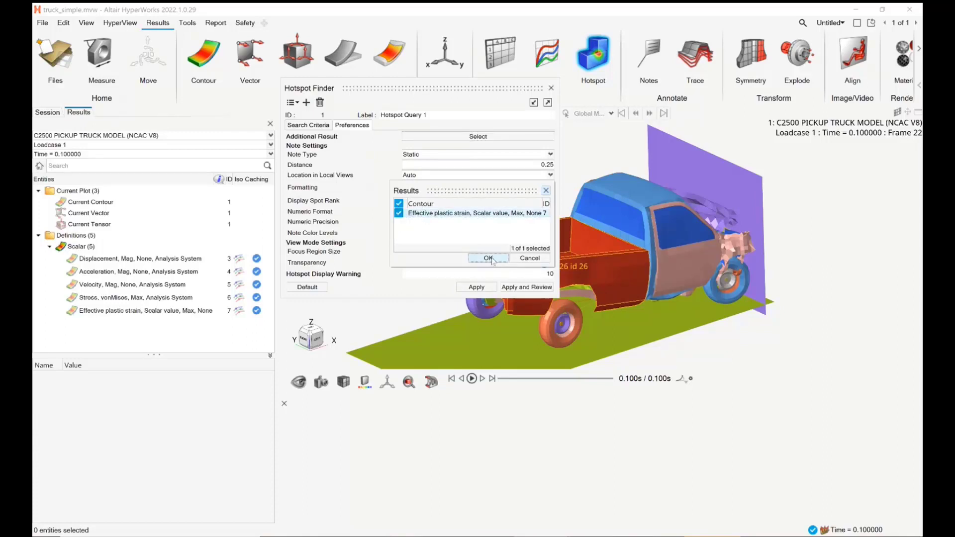
pyautogui.click(528, 288)
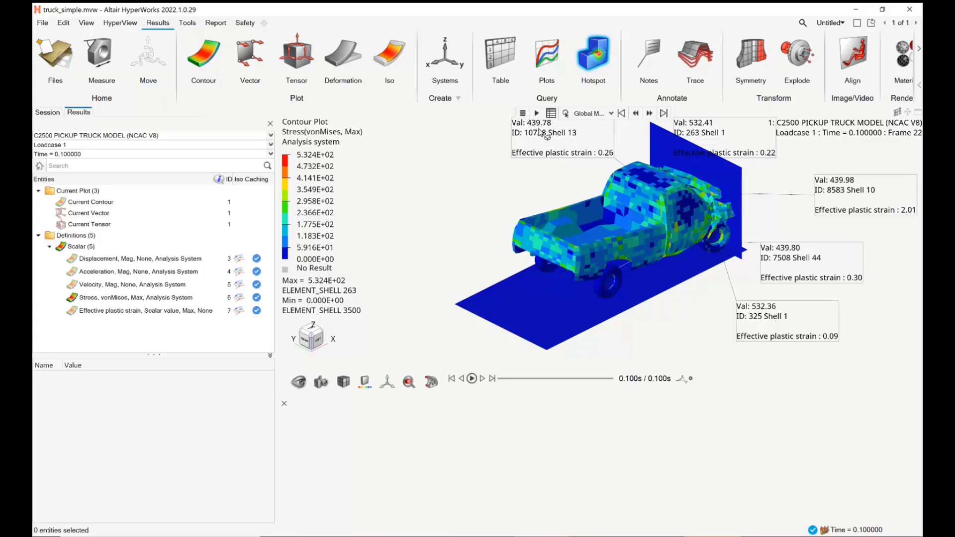
# Examine the hotspot notes' formatting and default text template in the preferences, and reapply them for review
pyautogui.click(525, 117)
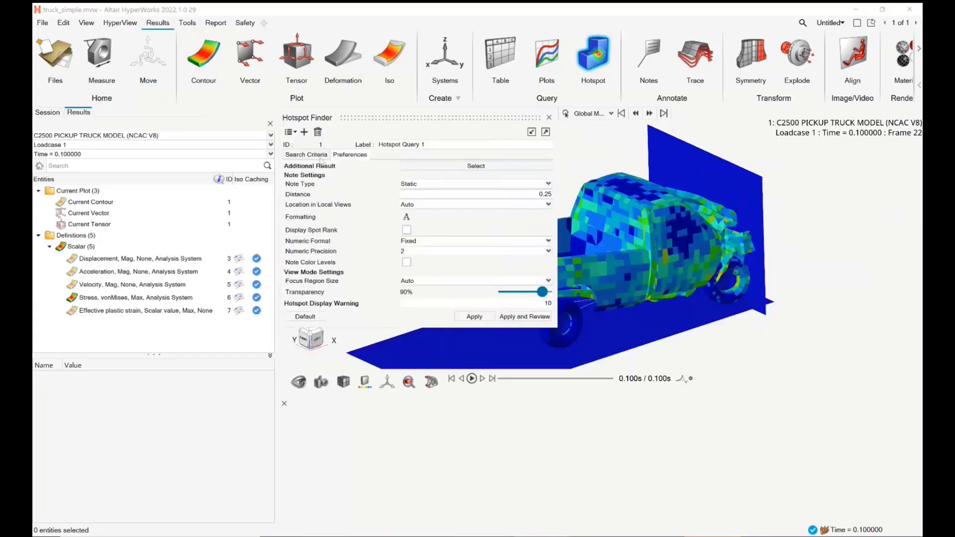
pyautogui.click(409, 223)
pyautogui.click(505, 212)
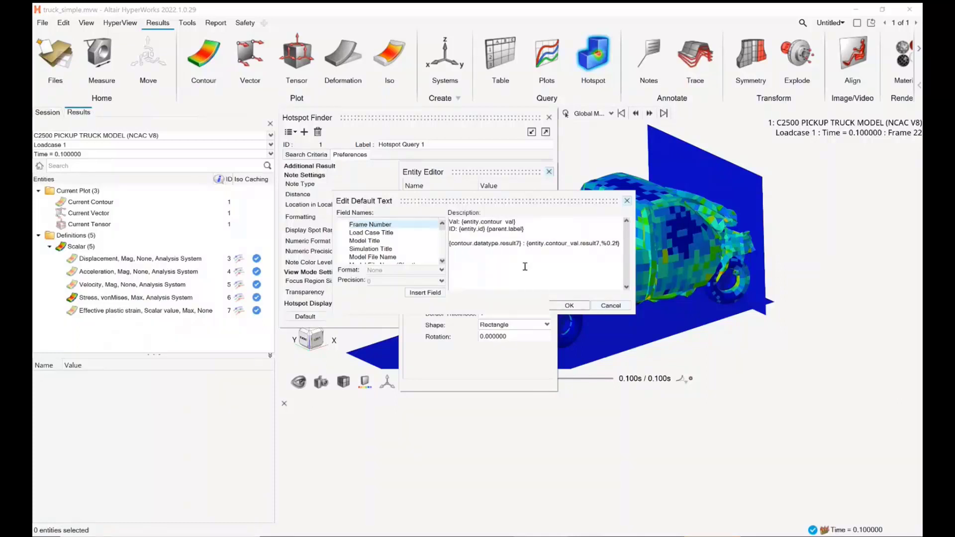
pyautogui.click(569, 306)
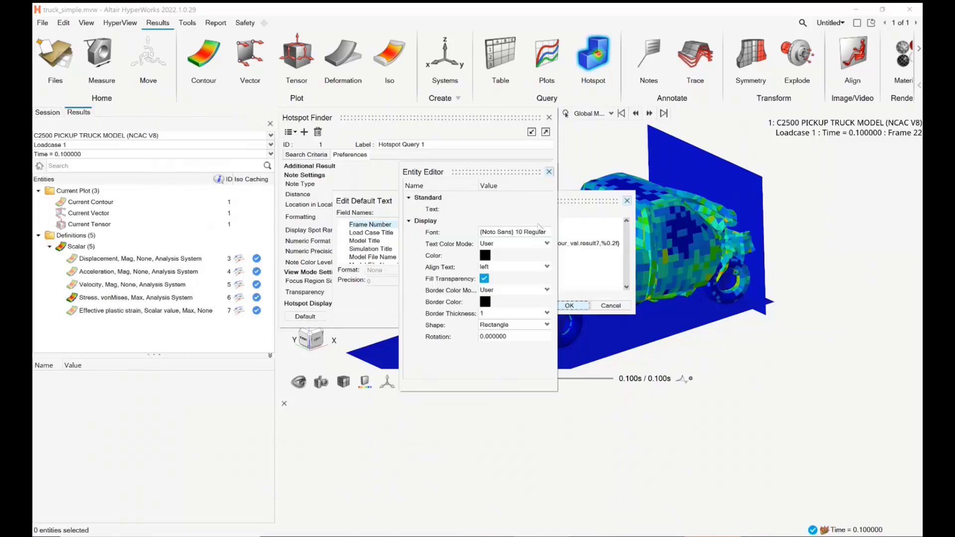
pyautogui.click(549, 172)
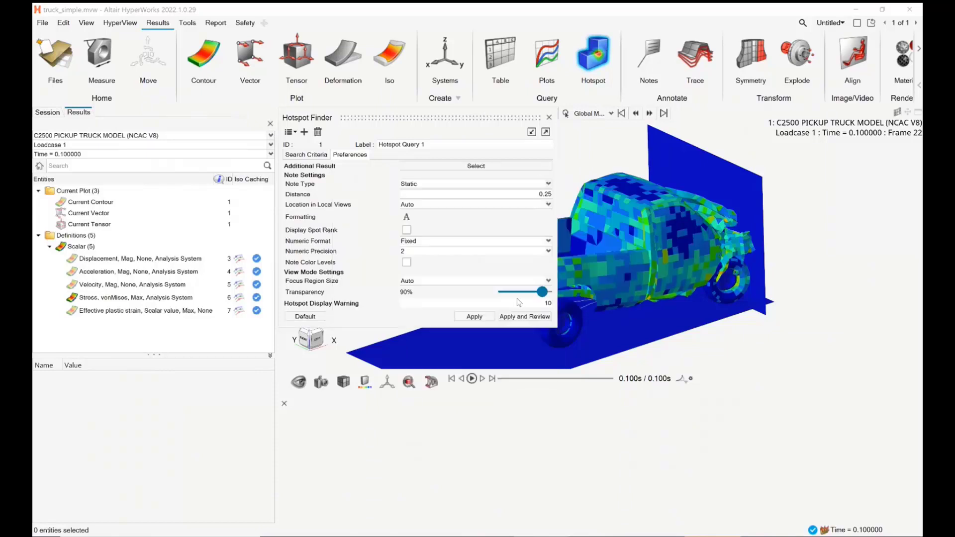
pyautogui.click(523, 316)
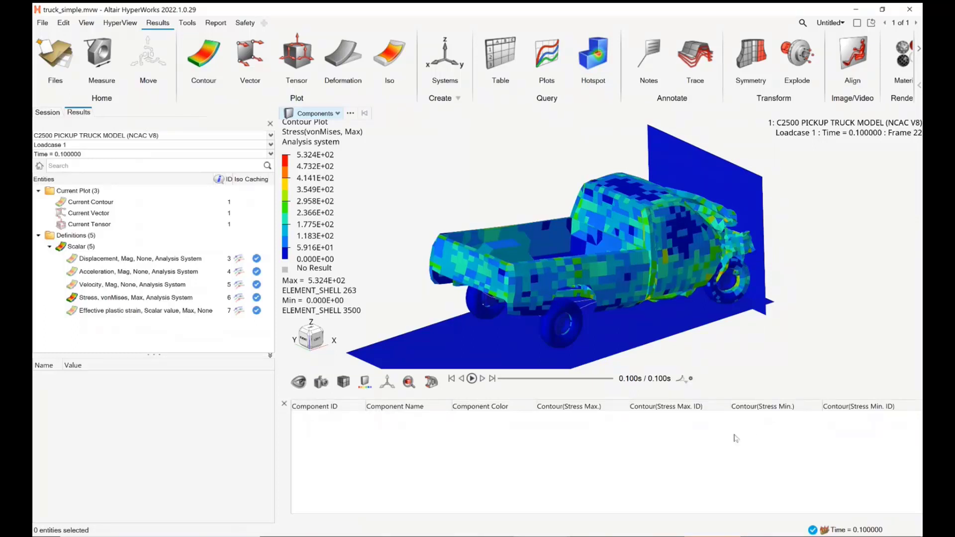
# Switch the query table to nodes and add columns for displacement, acceleration and velocity magnitude
pyautogui.click(316, 113)
pyautogui.click(309, 158)
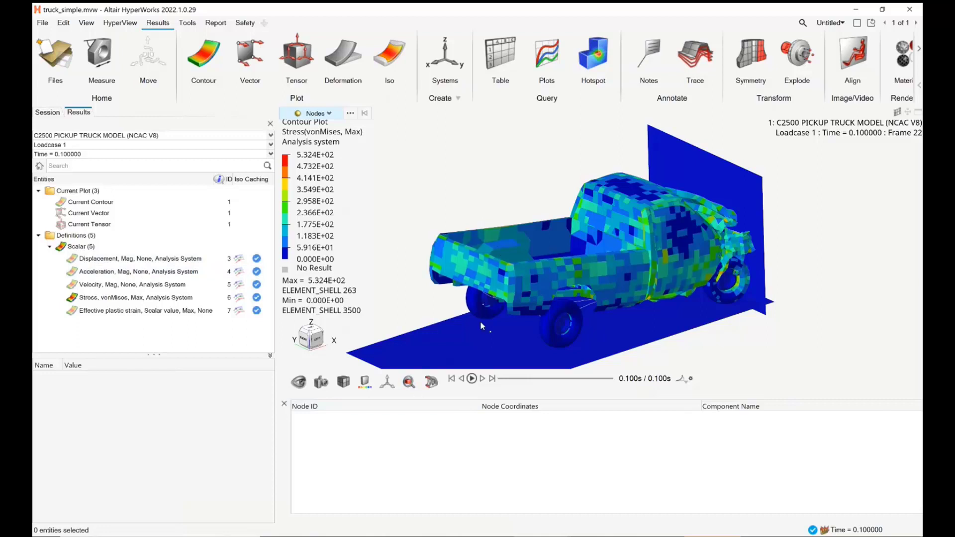
pyautogui.rightClick(457, 408)
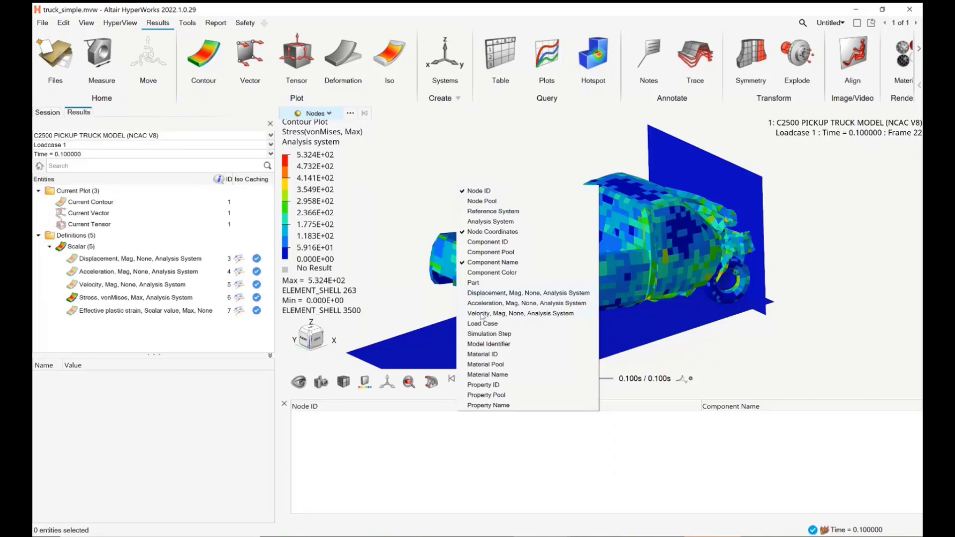
pyautogui.click(473, 293)
pyautogui.rightClick(471, 405)
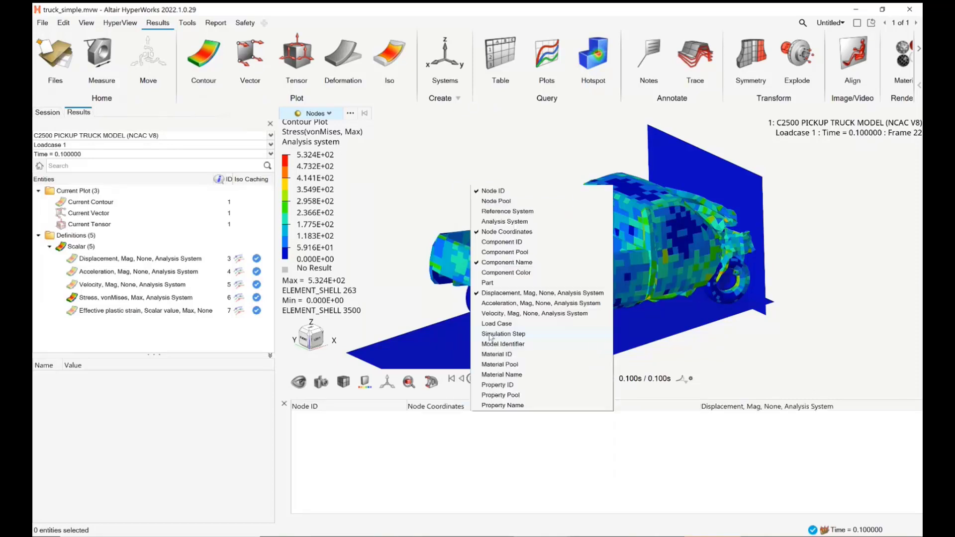
pyautogui.click(490, 304)
pyautogui.rightClick(459, 407)
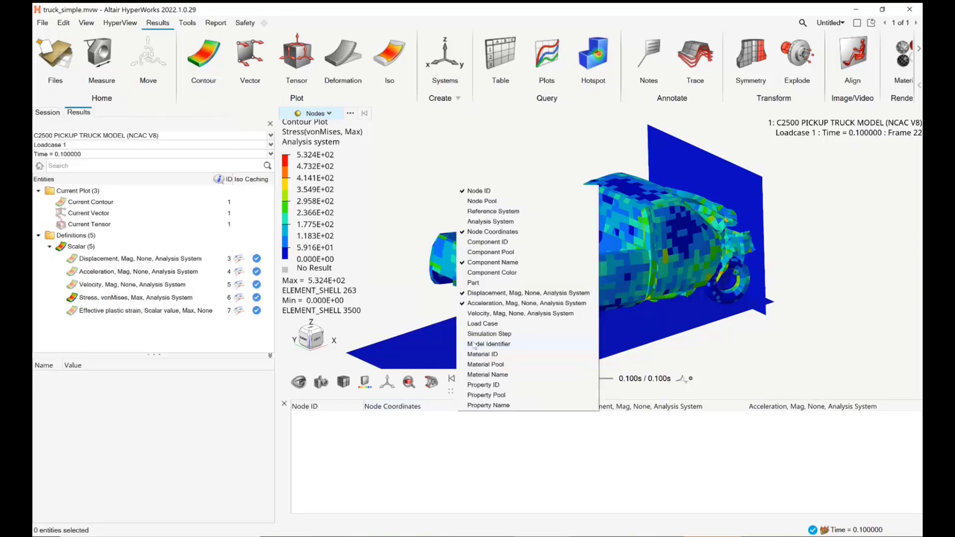
pyautogui.click(473, 315)
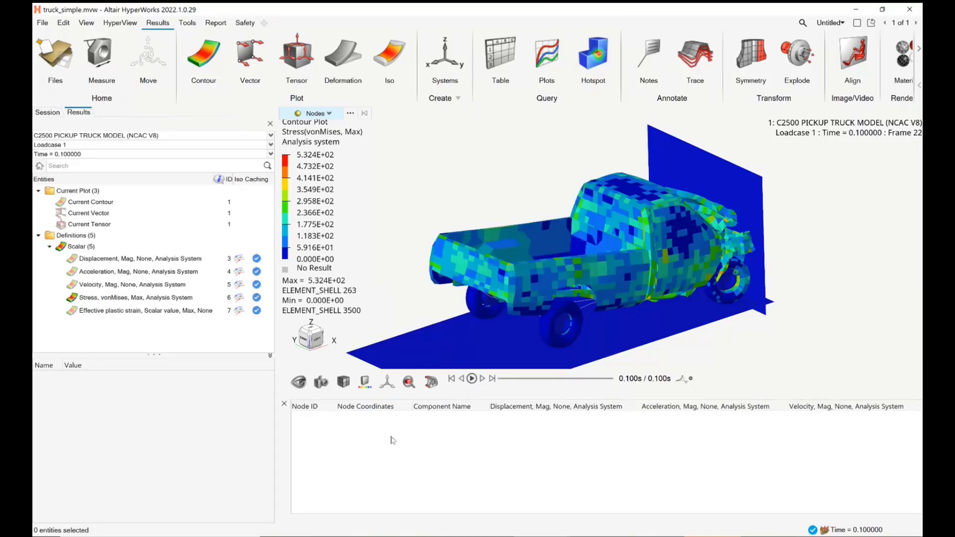
# Query a single node on the truck's tailgate and window-select the nodes around the tailgate's far upper corner
pyautogui.moveTo(399, 205); pyautogui.dragTo(414, 168, button='right')
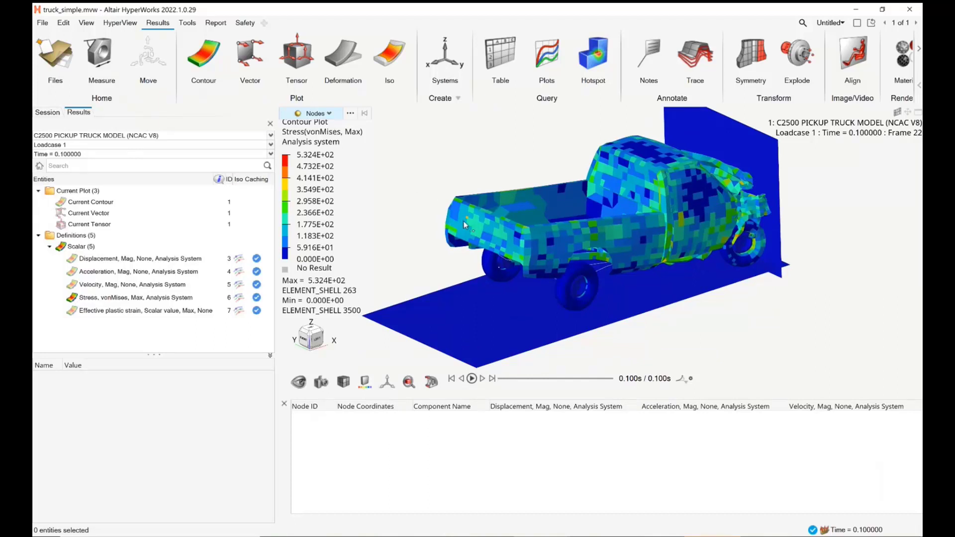
pyautogui.click(487, 232)
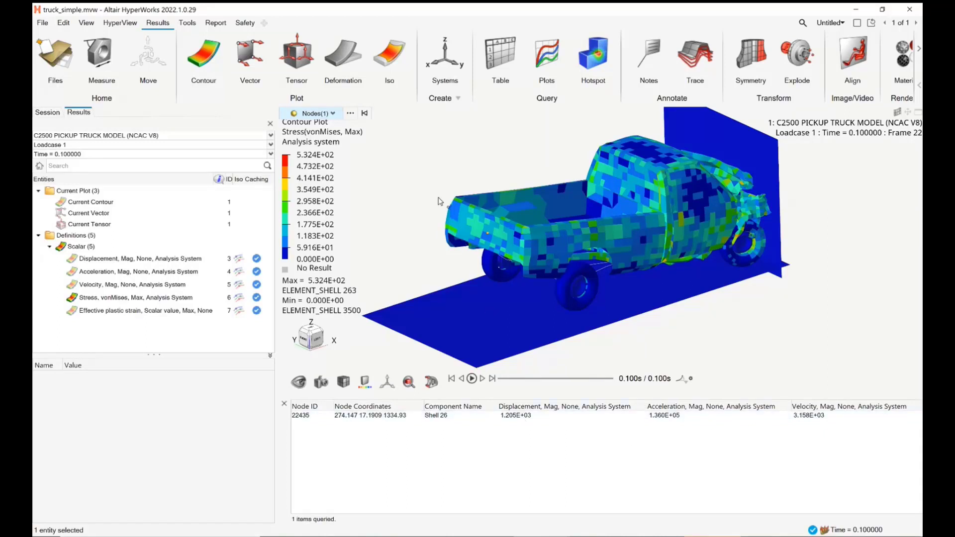
pyautogui.moveTo(434, 182); pyautogui.dragTo(470, 220)
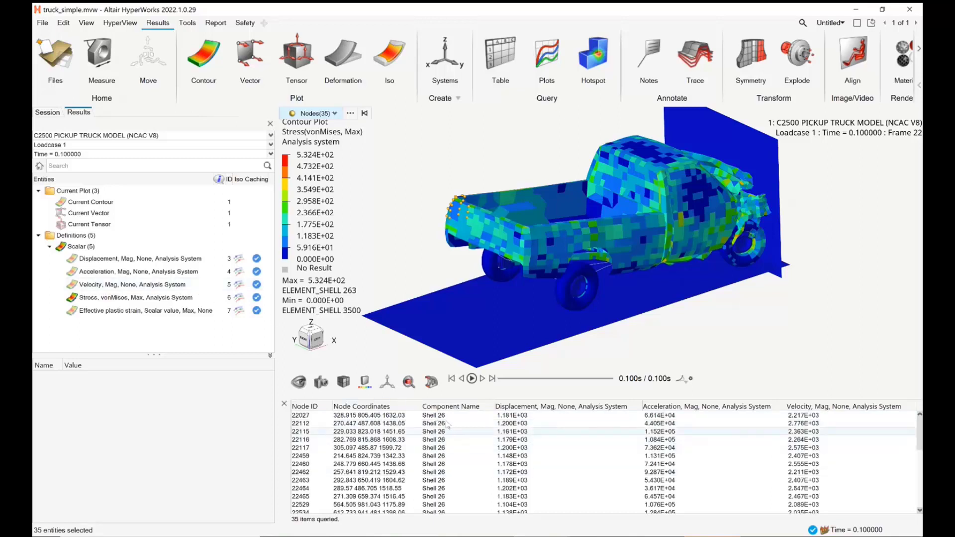
pyautogui.rightClick(474, 448)
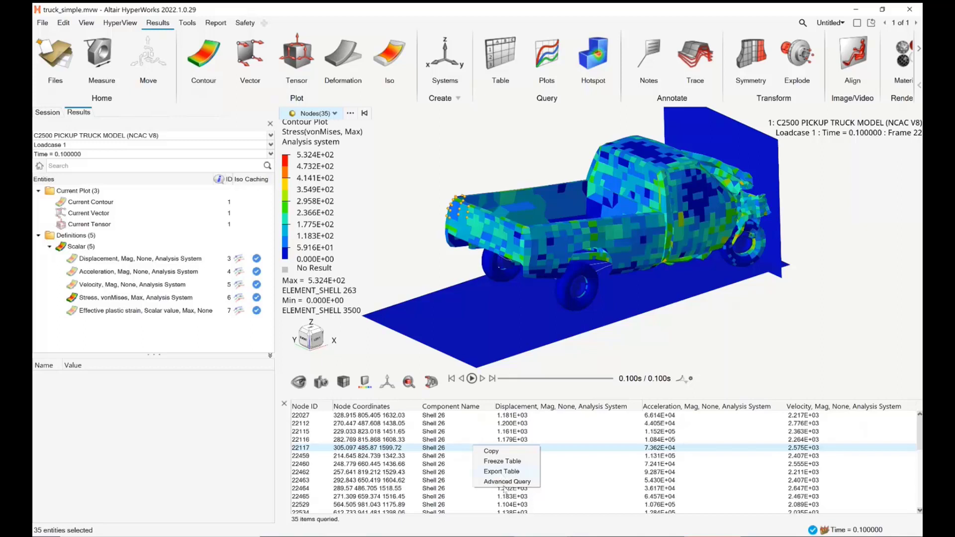
pyautogui.click(695, 337)
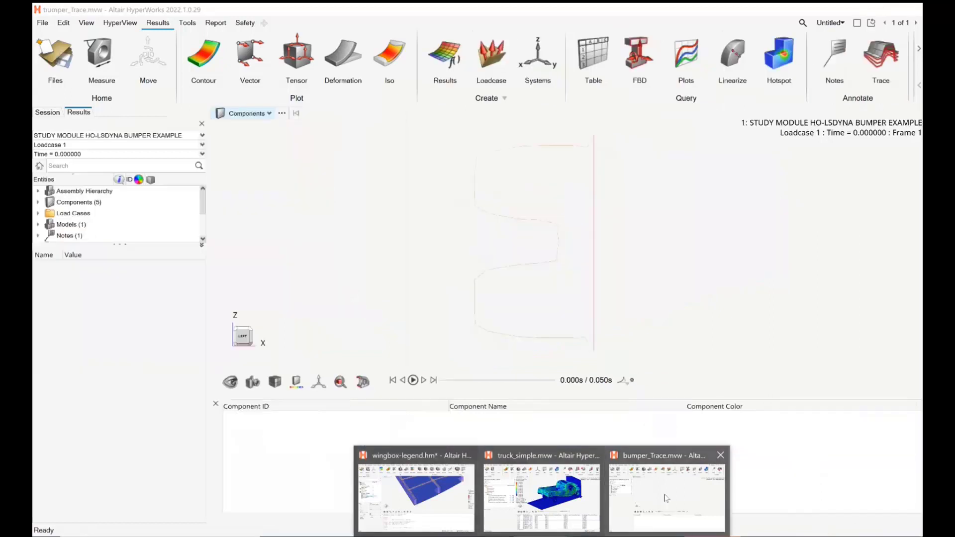
# Switch to the HyperWorks session with bumper_Trace.mvw
pyautogui.click(666, 499)
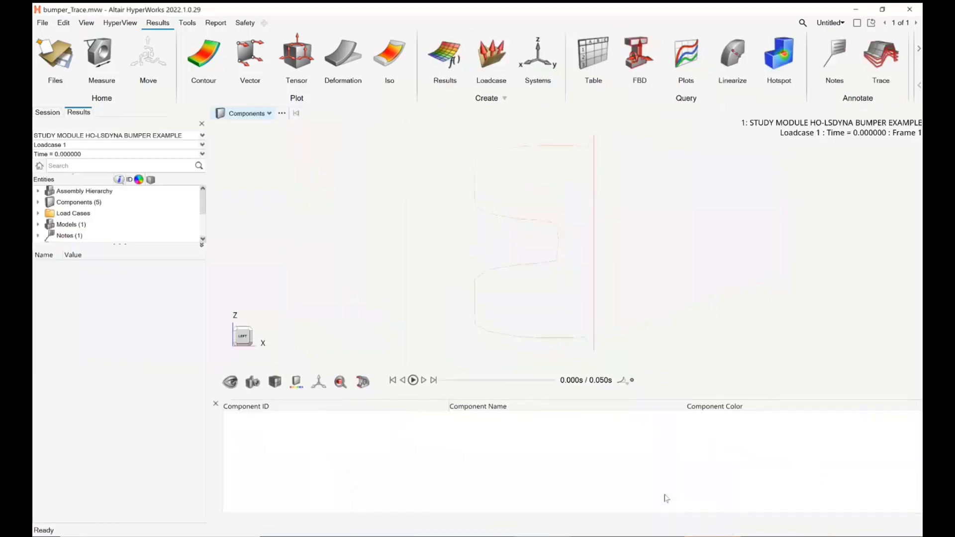
pyautogui.click(139, 76)
pyautogui.moveTo(336, 202); pyautogui.dragTo(354, 207)
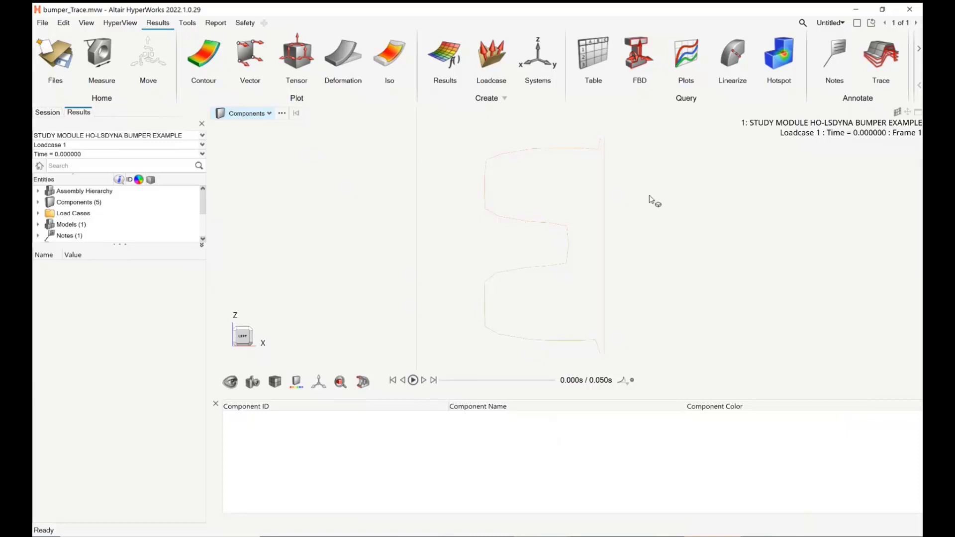
# Start a node trace with multiple selection enabled and choose to select the nodes by path
pyautogui.click(879, 60)
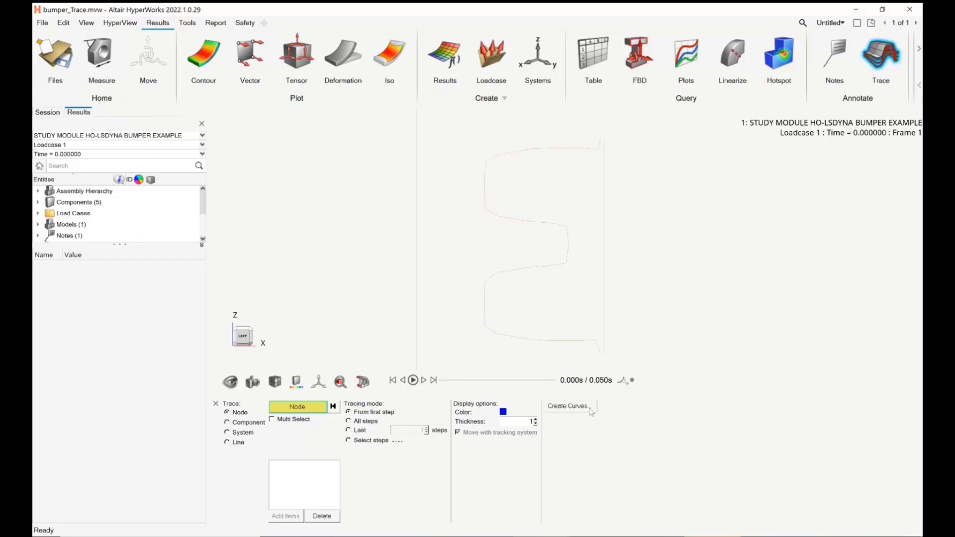
pyautogui.click(290, 420)
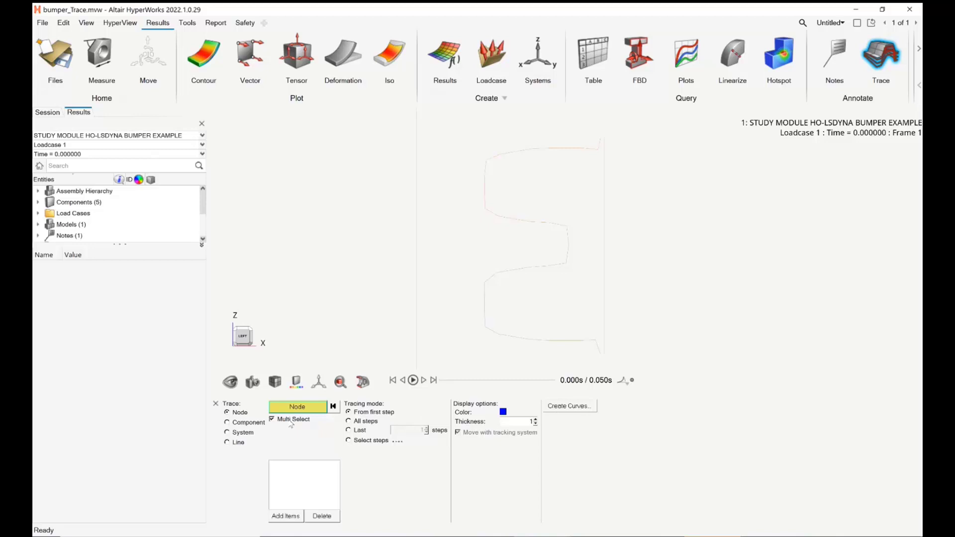
pyautogui.click(314, 412)
pyautogui.moveTo(330, 408); pyautogui.dragTo(311, 394)
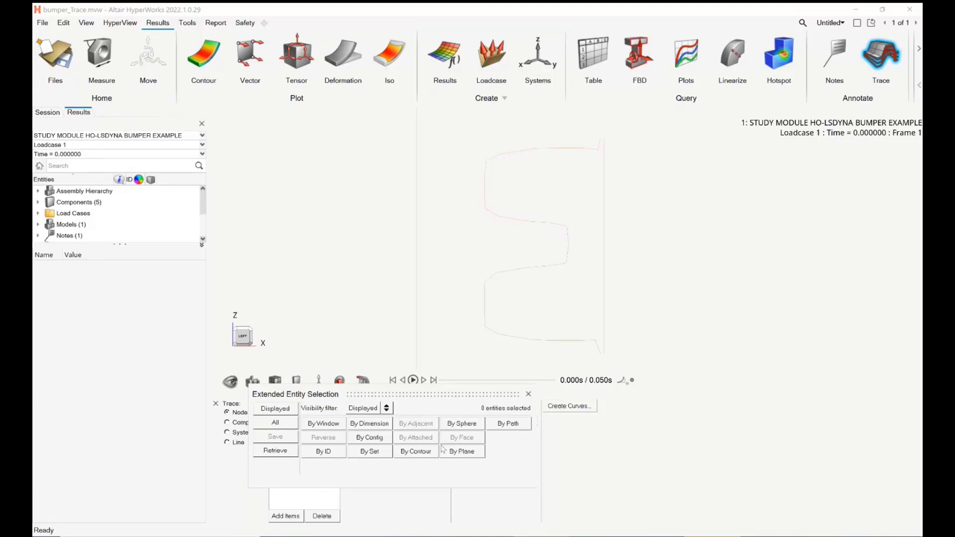
pyautogui.click(508, 424)
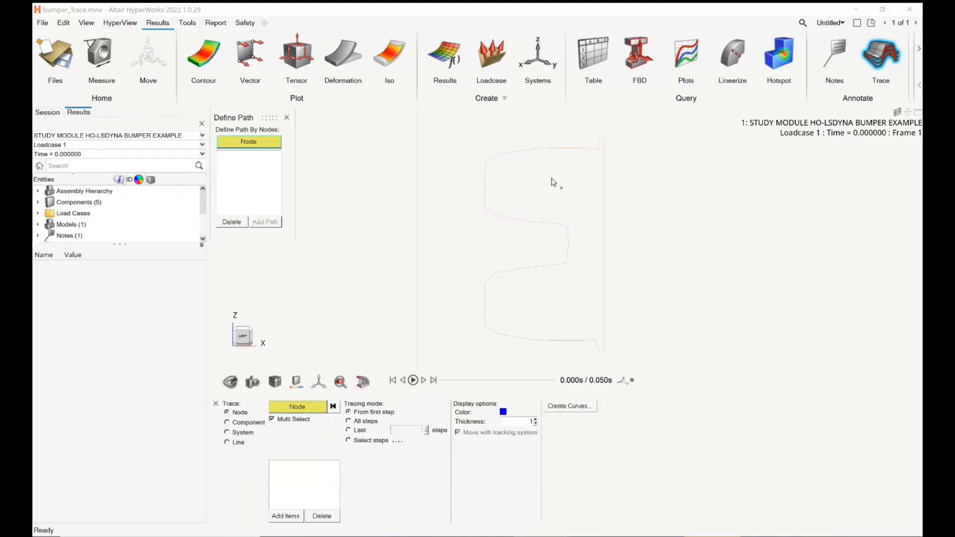
# Define the path along the upper half of the bumper section through nodes 1240, 1239, 3082, 3072 and 1139
pyautogui.keyDown('ctrl'); pyautogui.moveTo(558, 185); pyautogui.dragTo(613, 200); pyautogui.keyUp('ctrl')
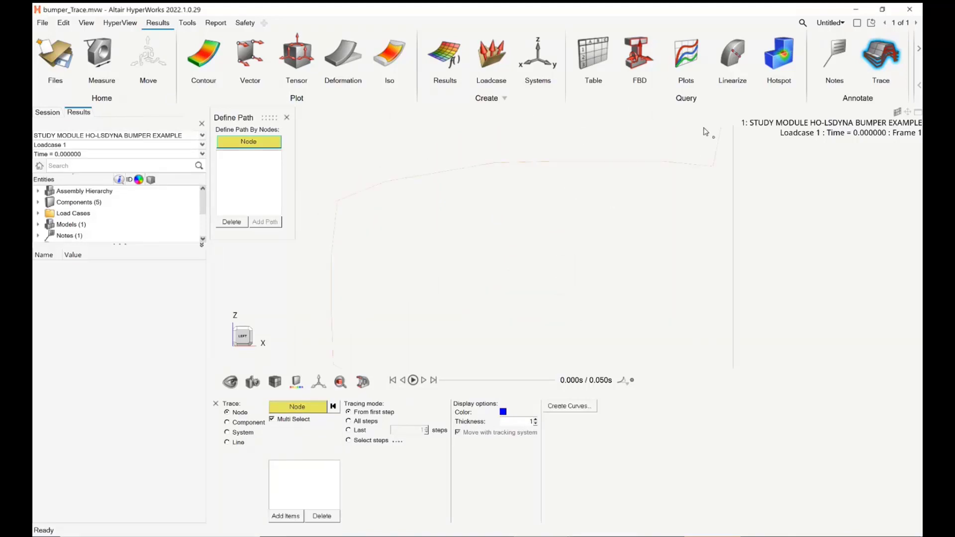
pyautogui.click(722, 127)
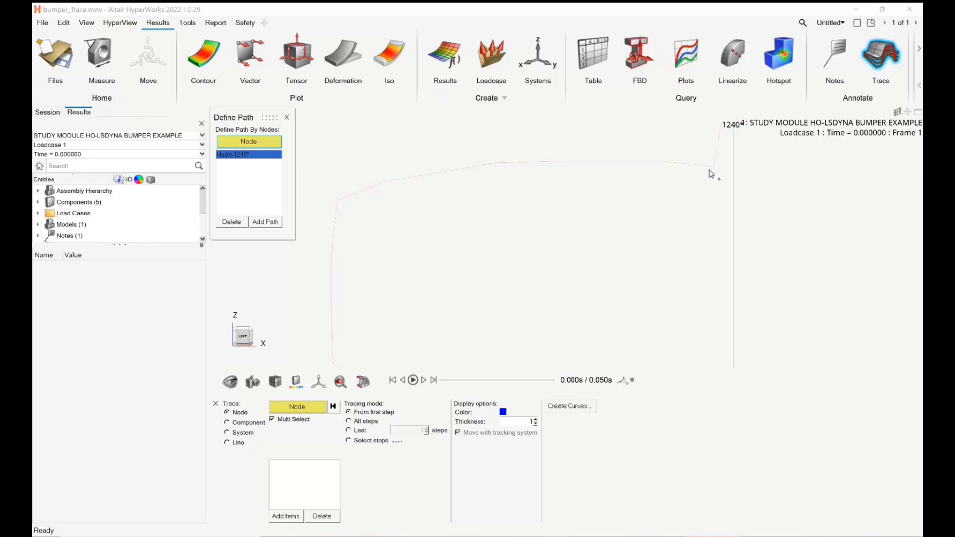
pyautogui.click(714, 170)
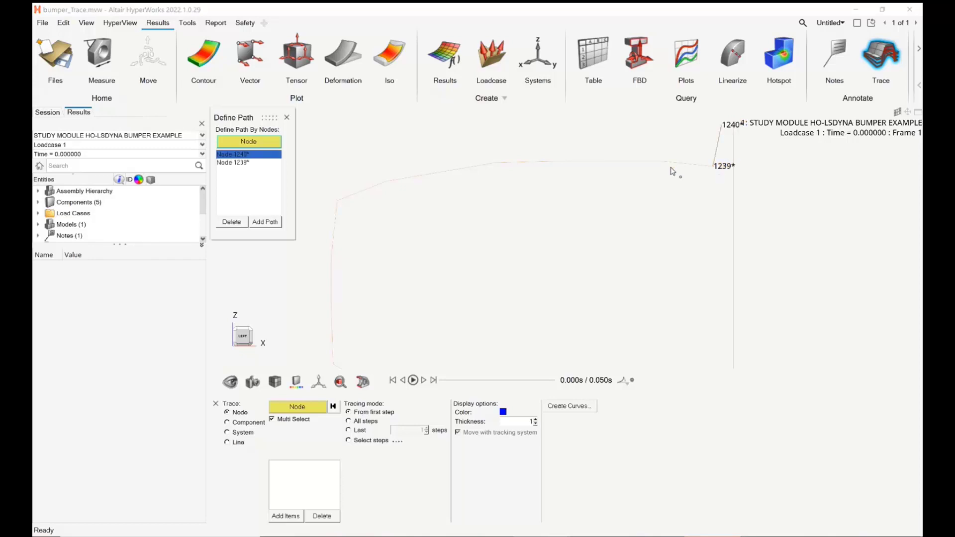
pyautogui.click(389, 183)
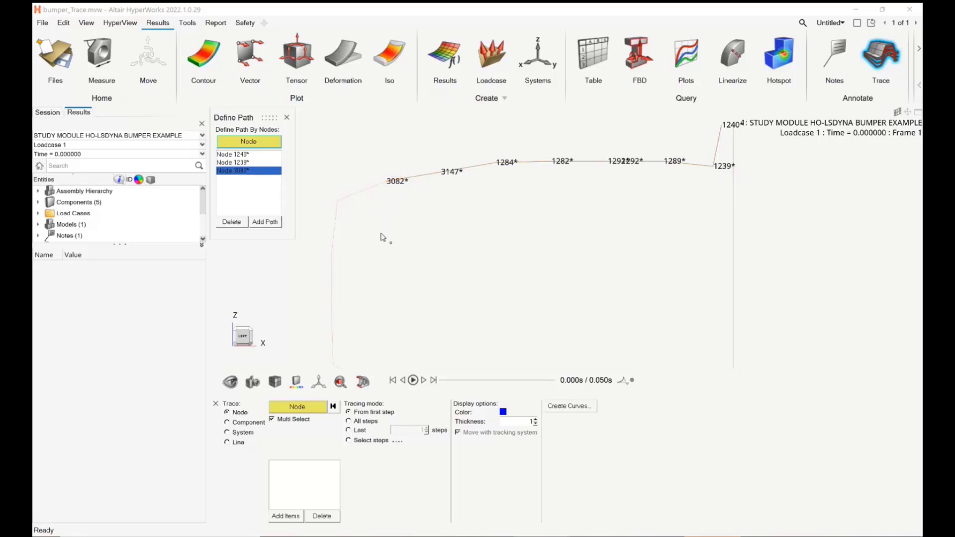
pyautogui.moveTo(393, 237); pyautogui.dragTo(408, 172, button='right')
pyautogui.scroll(-2, 405, 179)
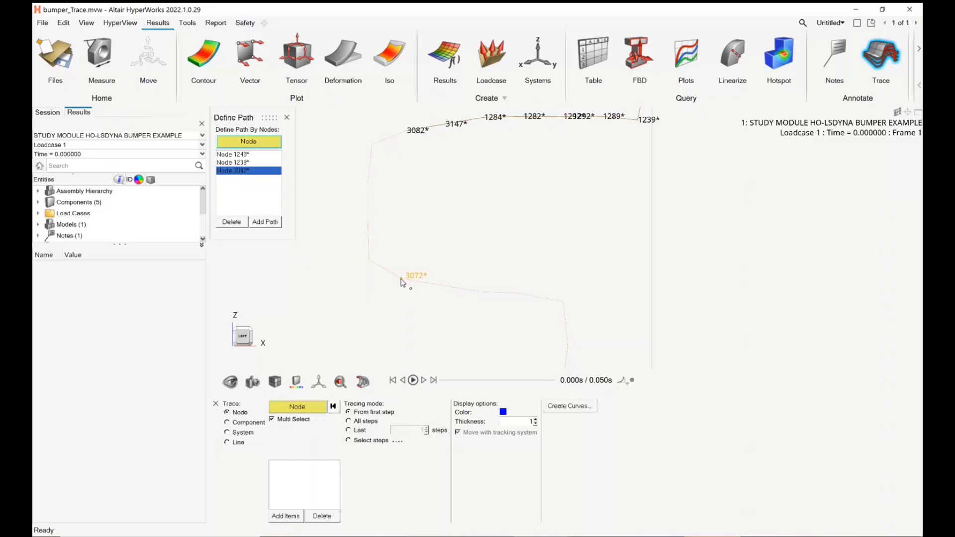
pyautogui.click(403, 282)
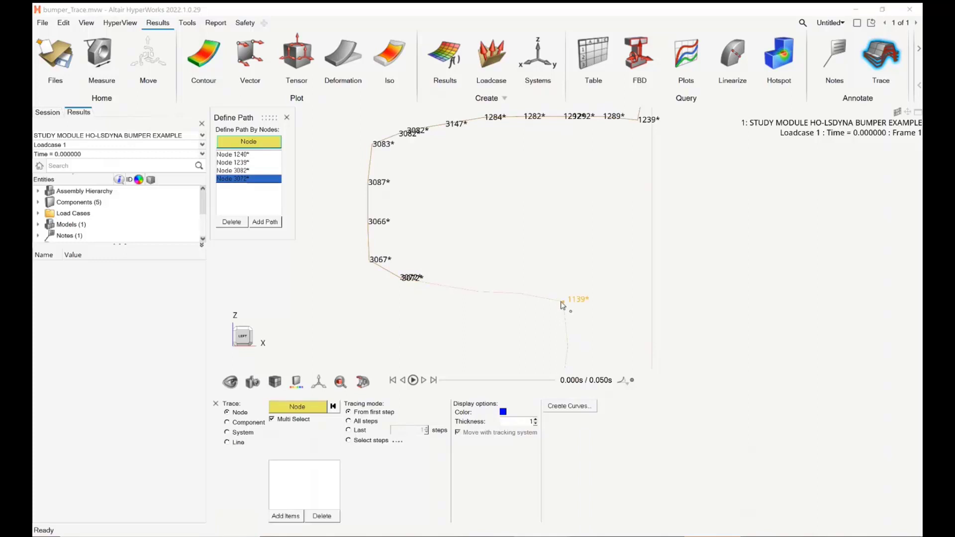
pyautogui.click(564, 303)
# Continue the path along the section's lower half through nodes 2698, 3522, 2078 and 2077, and add it to the trace selection
pyautogui.moveTo(576, 262); pyautogui.dragTo(566, 240, button='right')
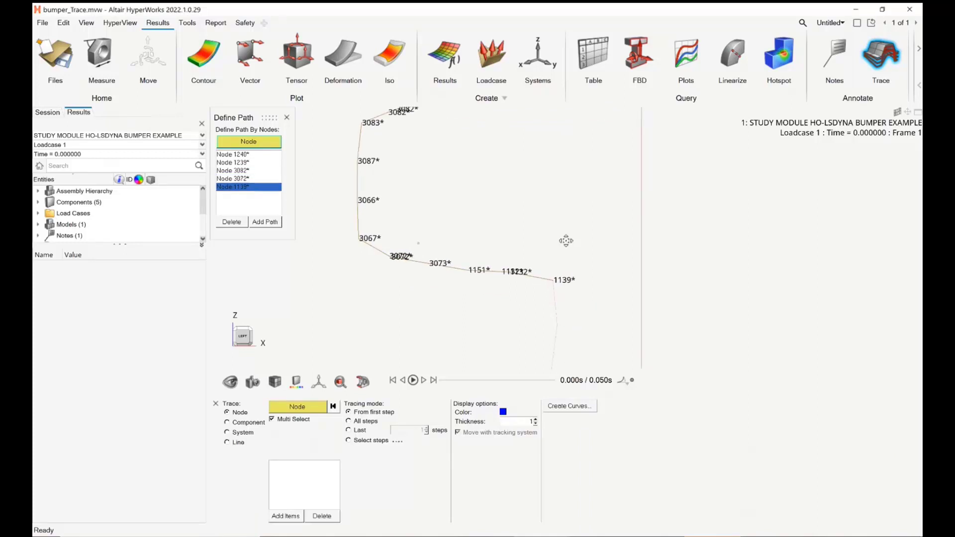
pyautogui.moveTo(566, 241); pyautogui.dragTo(541, 174, button='right')
pyautogui.scroll(-4, 542, 174)
pyautogui.click(536, 230)
pyautogui.click(454, 294)
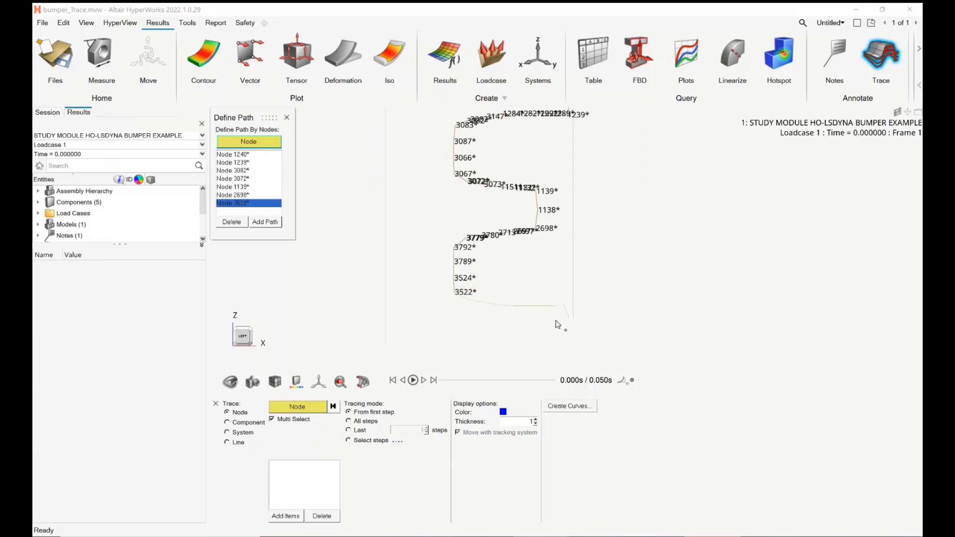
pyautogui.click(566, 307)
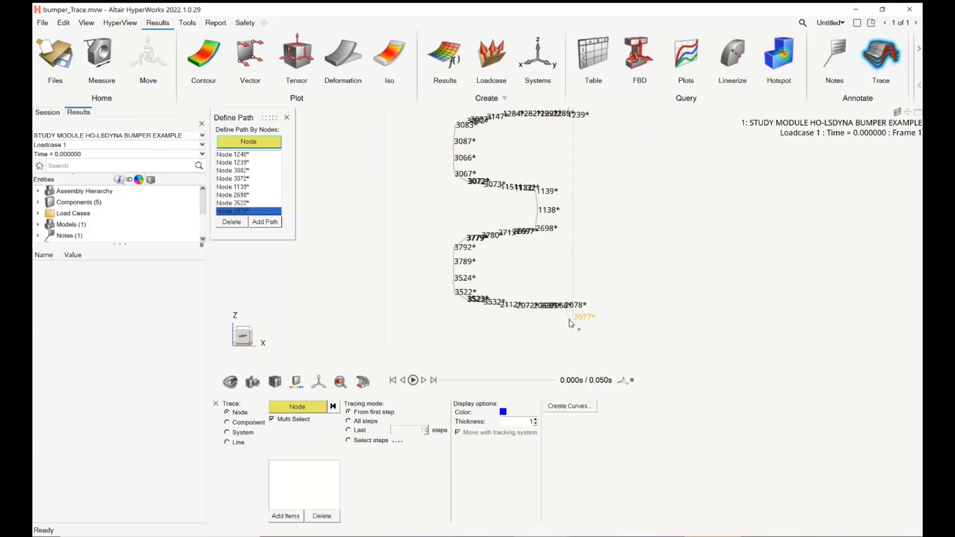
pyautogui.click(570, 323)
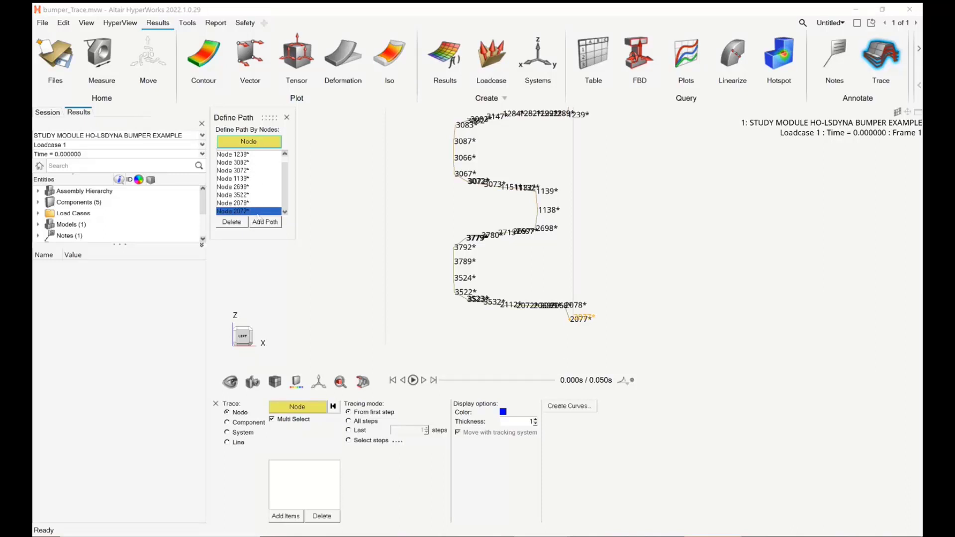
pyautogui.click(265, 223)
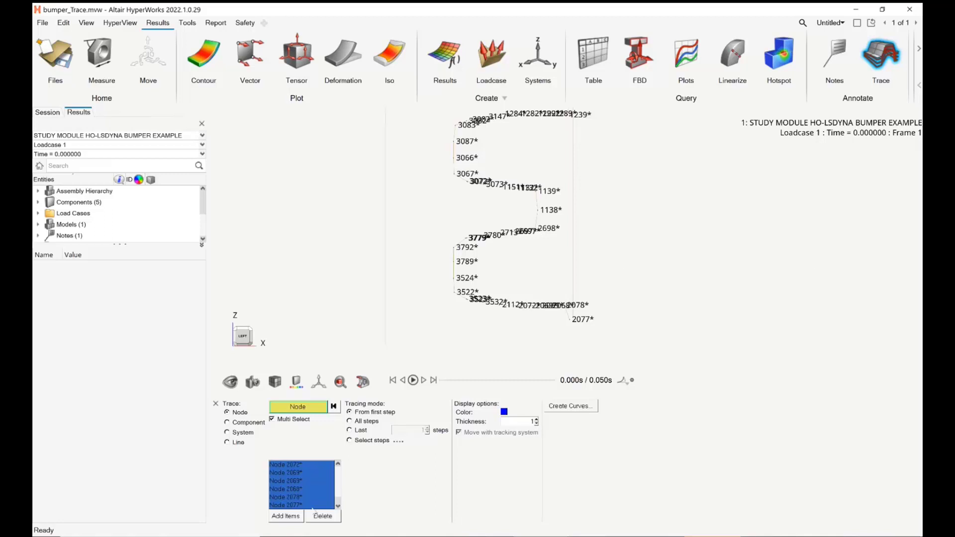
# Limit the tracing to selected simulation steps: Time = 0.000000 and Time = 0.050000
pyautogui.click(370, 440)
pyautogui.click(400, 442)
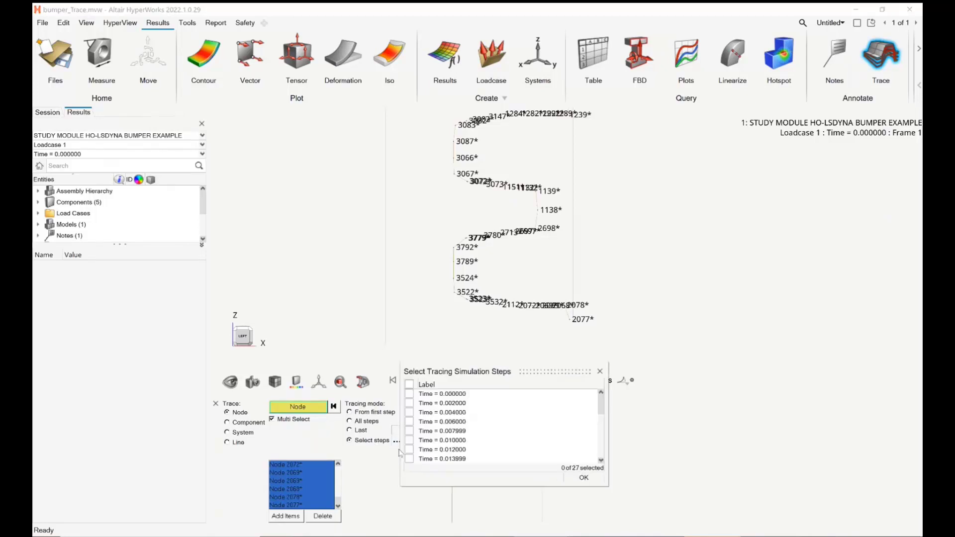
pyautogui.click(410, 394)
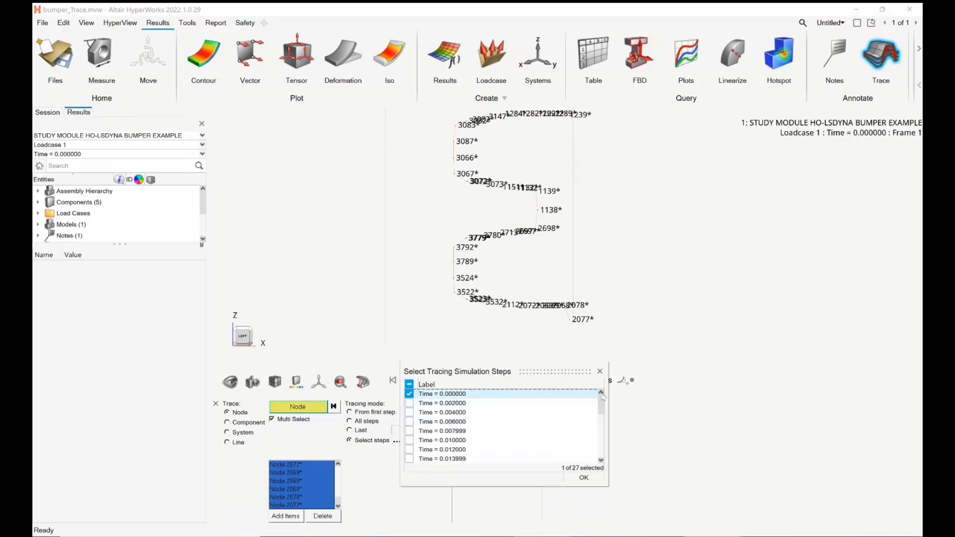
pyautogui.moveTo(601, 402); pyautogui.dragTo(604, 460)
pyautogui.click(409, 458)
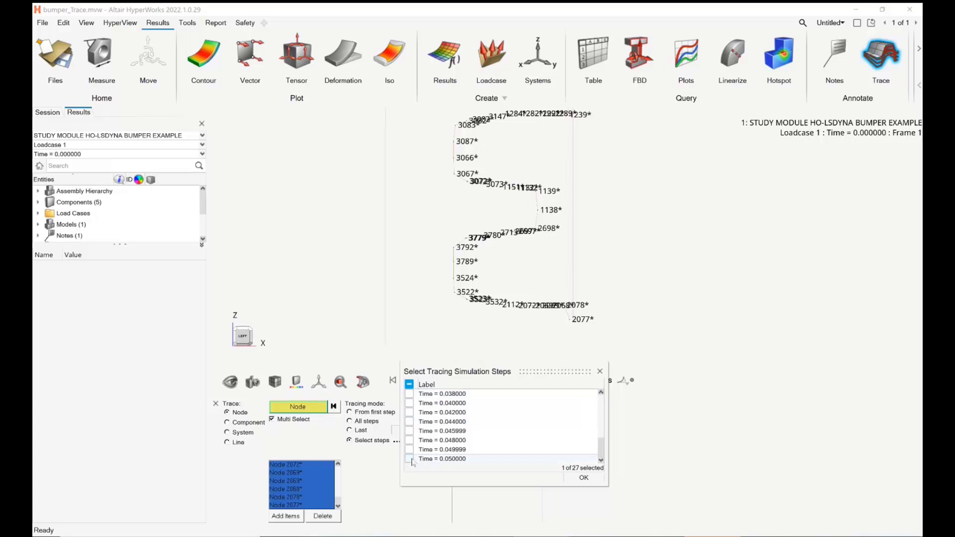
pyautogui.click(582, 478)
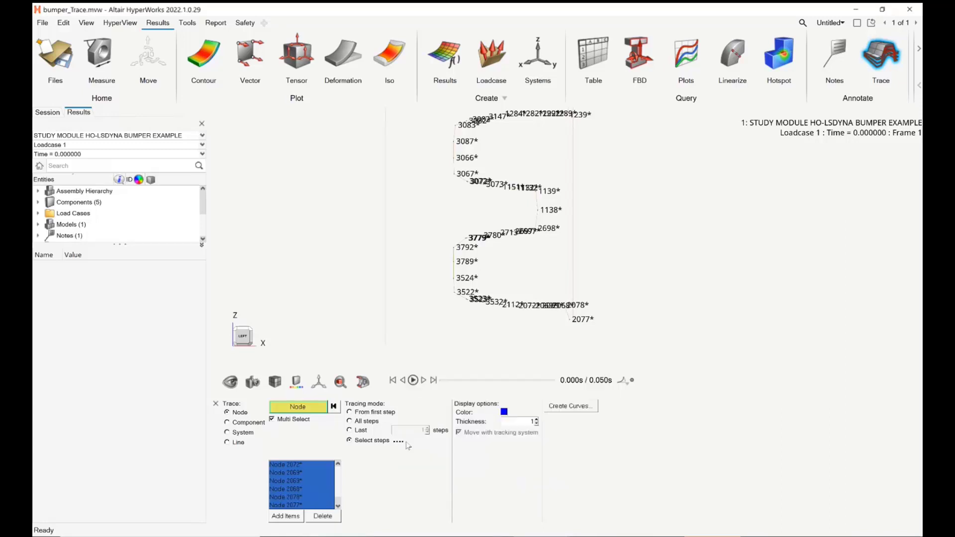
# Create single curves of the traced nodes on a new plot, with Z against X and without splitting by component
pyautogui.click(572, 408)
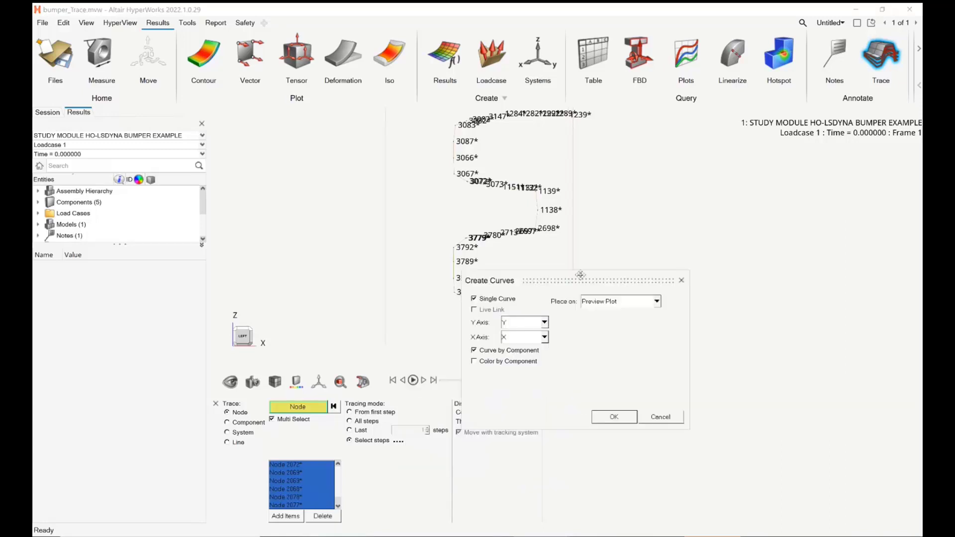
pyautogui.click(615, 301)
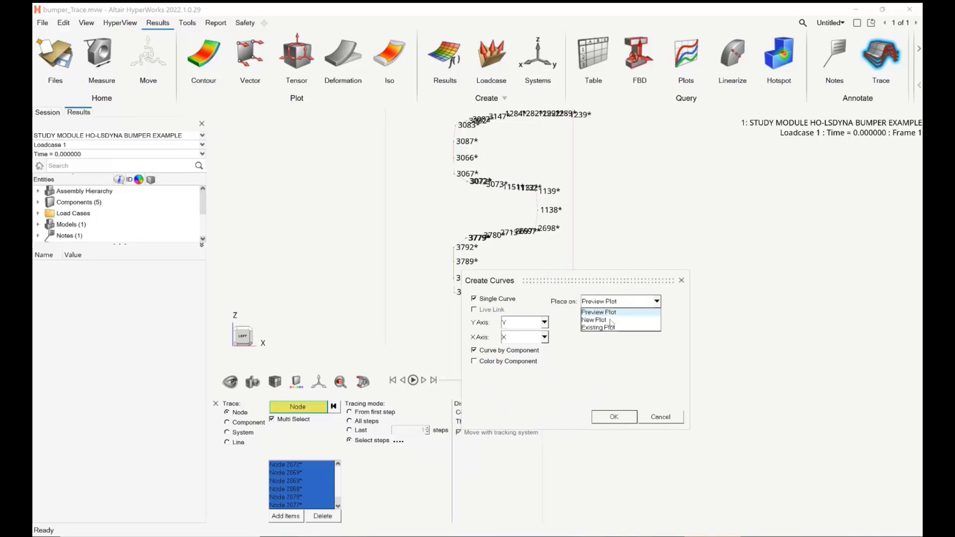
pyautogui.click(611, 321)
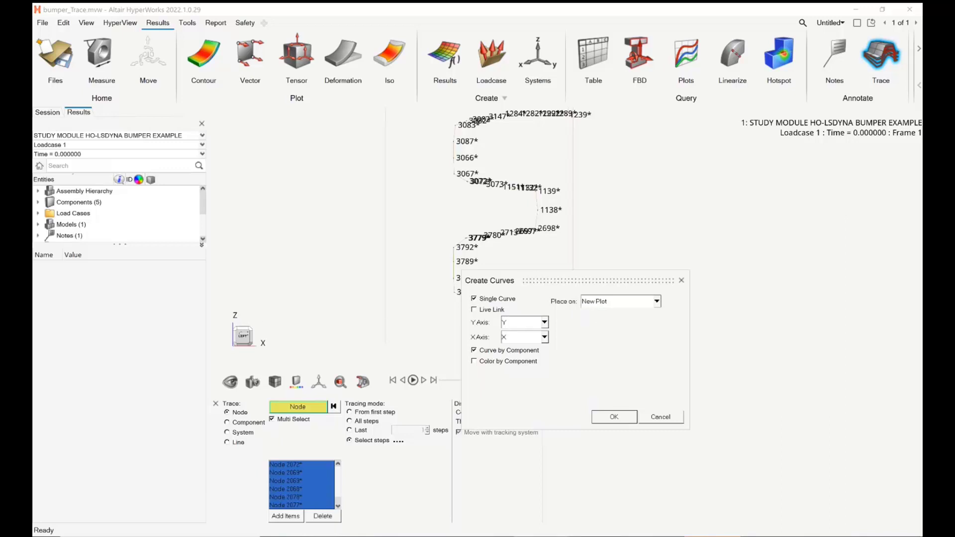
pyautogui.click(518, 324)
pyautogui.click(515, 347)
pyautogui.click(500, 351)
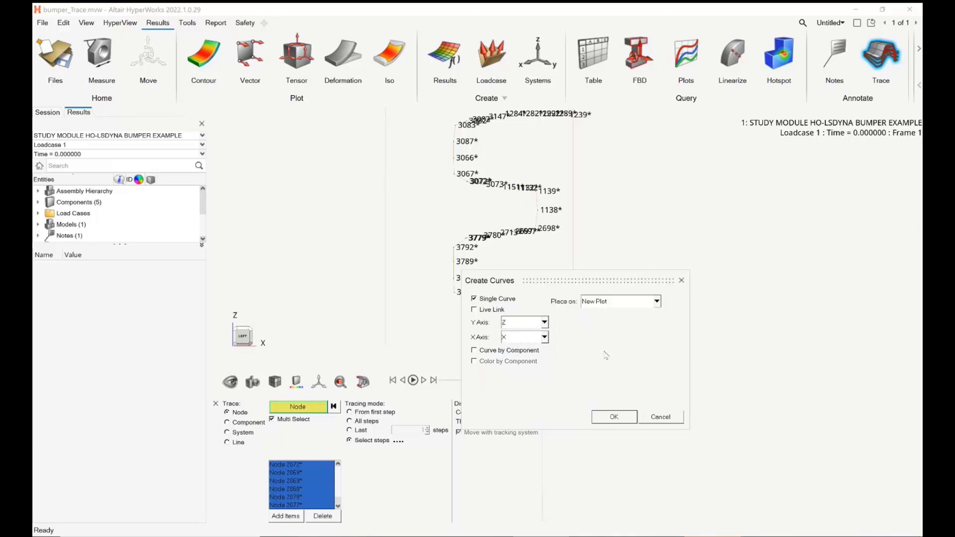
pyautogui.click(617, 421)
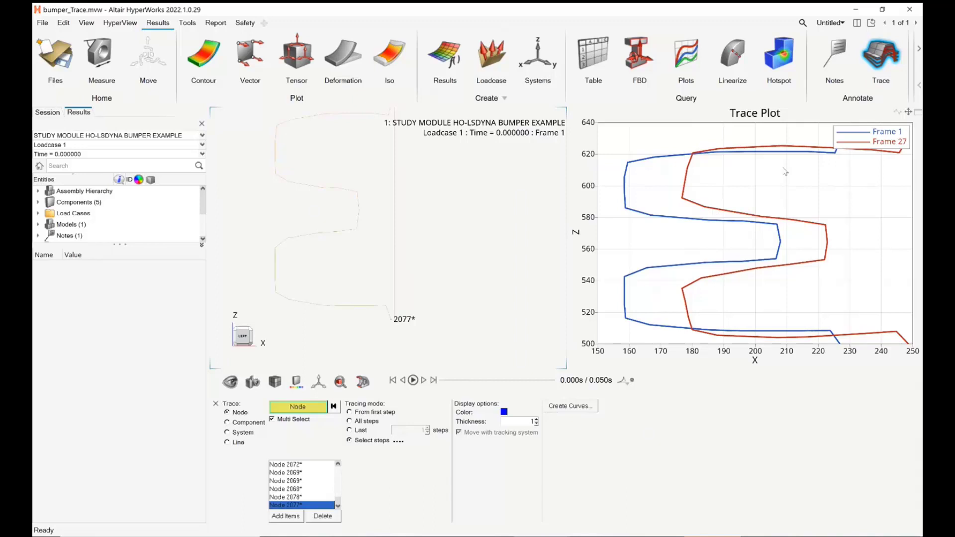
# Select all simulation steps for the node tracing
pyautogui.click(398, 442)
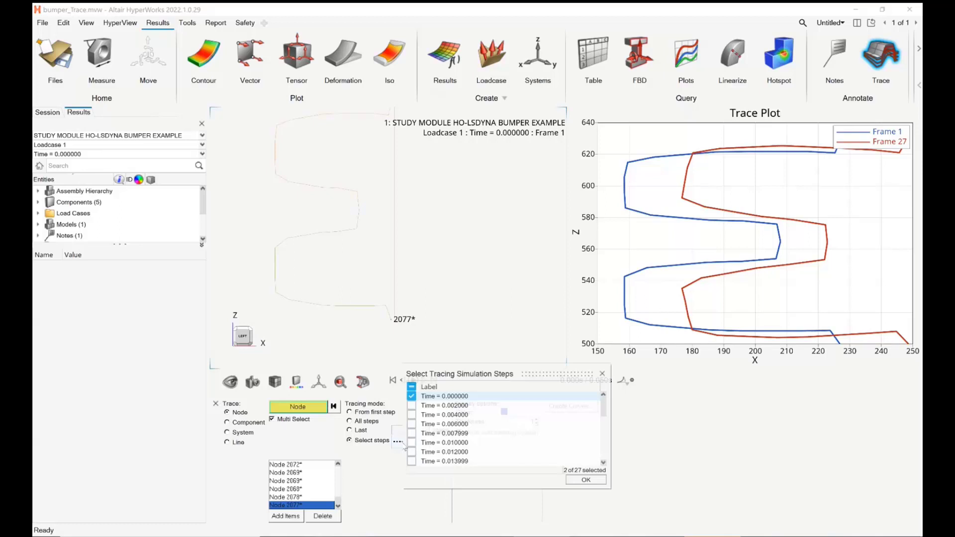
pyautogui.click(411, 387)
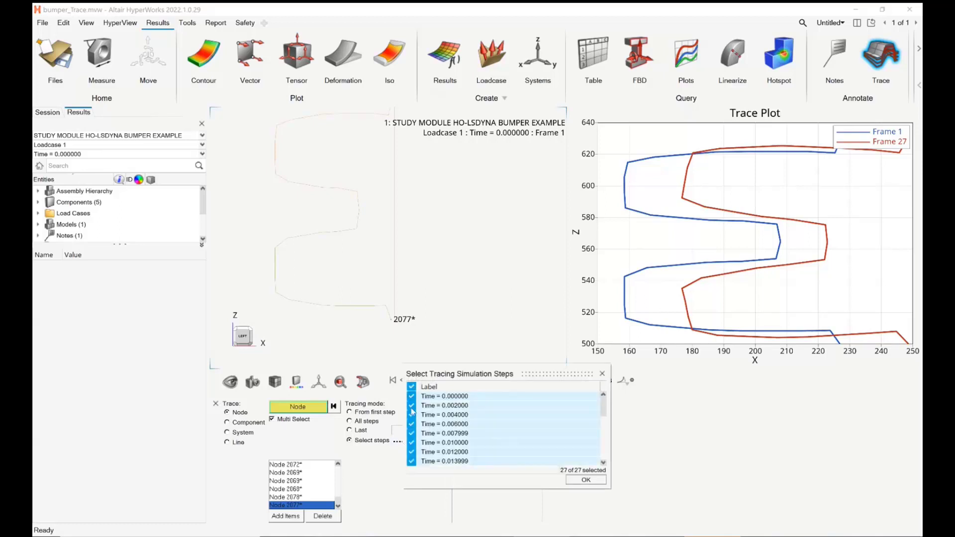
pyautogui.click(577, 481)
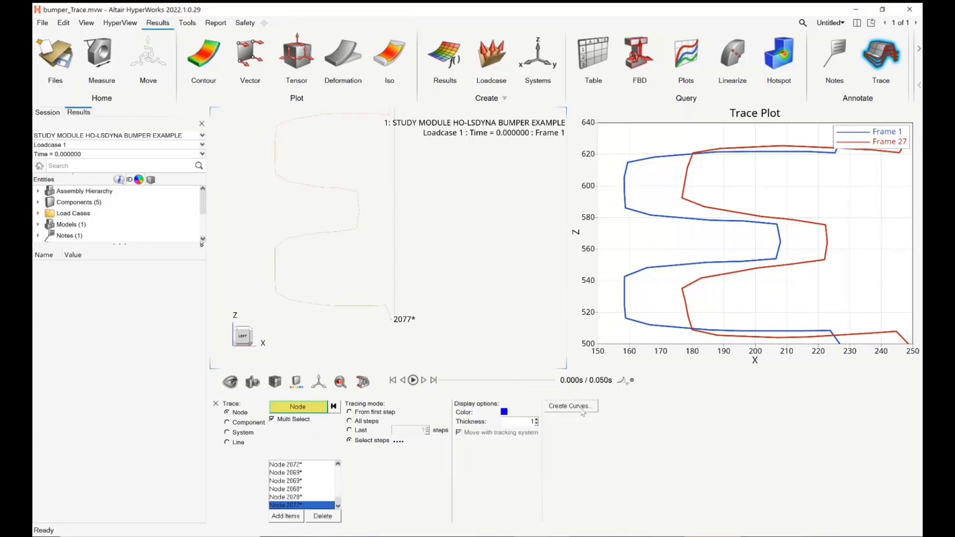
# Create a live-linked single curve of Z against X for the traced nodes on another new plot
pyautogui.click(570, 406)
pyautogui.click(483, 309)
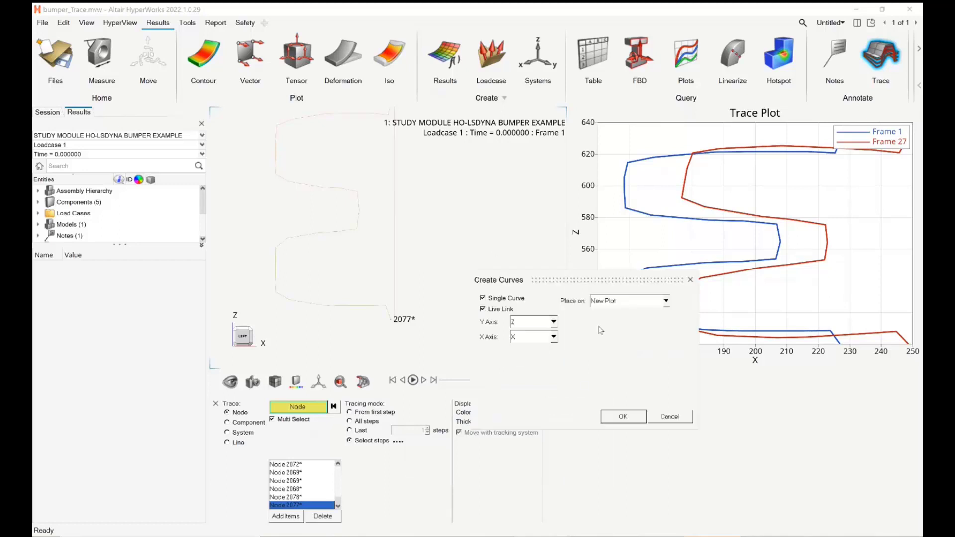
pyautogui.click(619, 421)
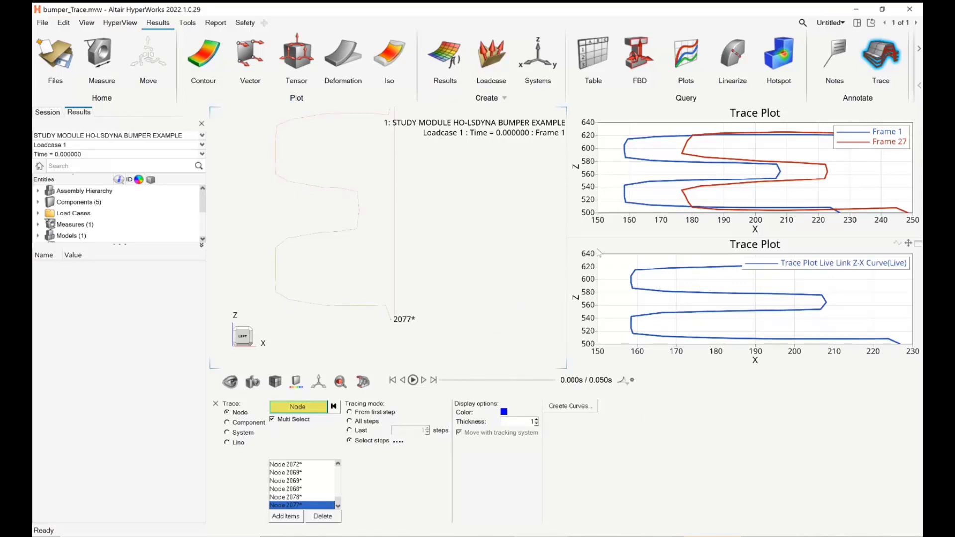
# Play the animation to view the node traces and the live curve, then stop it and return to the first frame
pyautogui.click(413, 380)
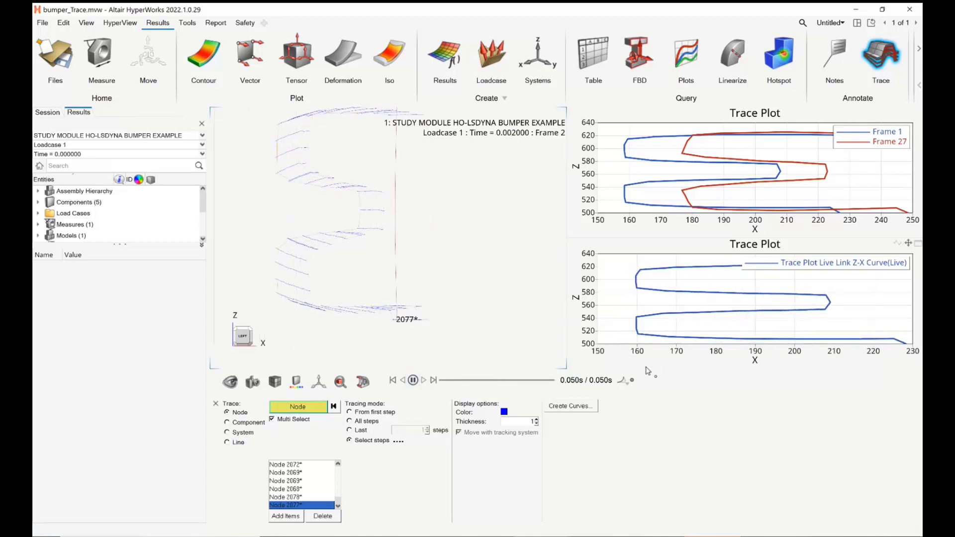
pyautogui.click(413, 380)
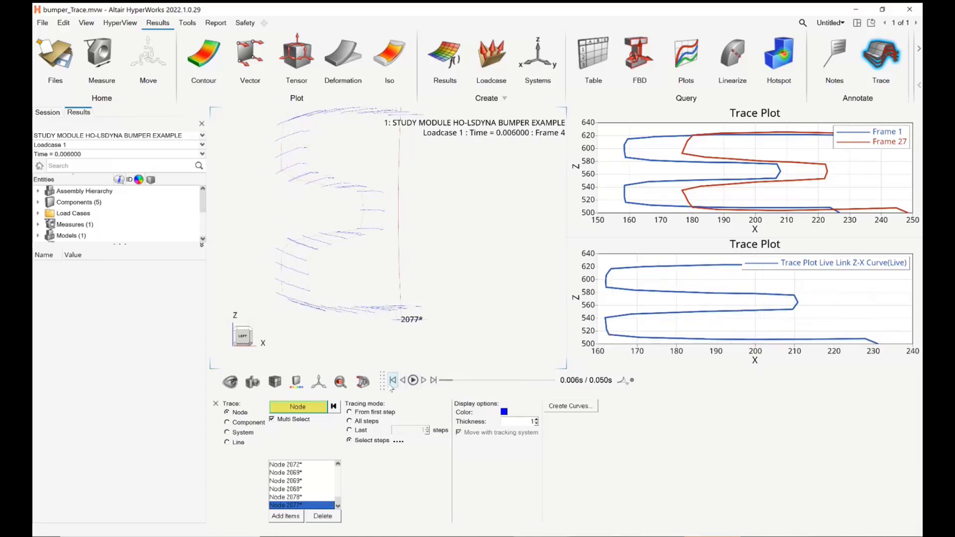
pyautogui.click(393, 384)
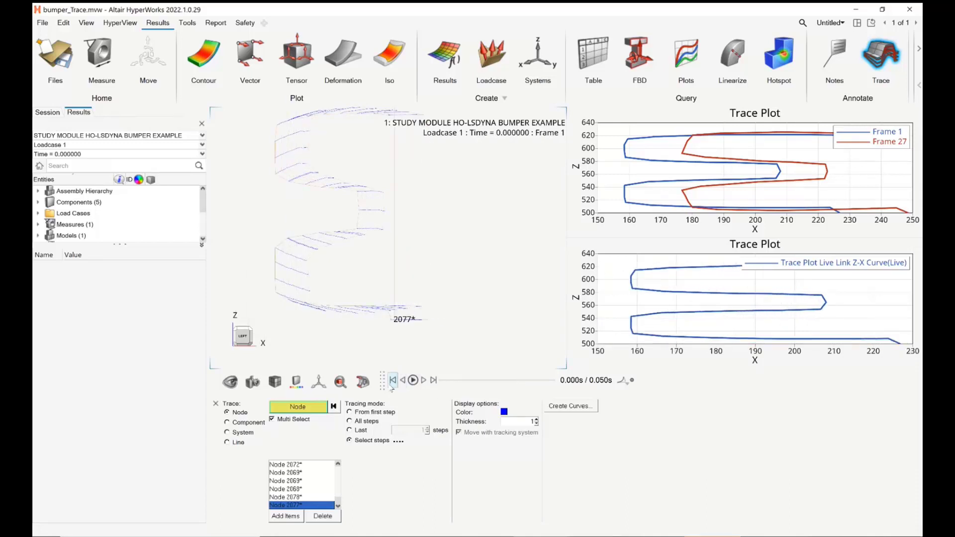
# Switch back to the HyperWorks session with truck_simple.mvw
pyautogui.click(855, 10)
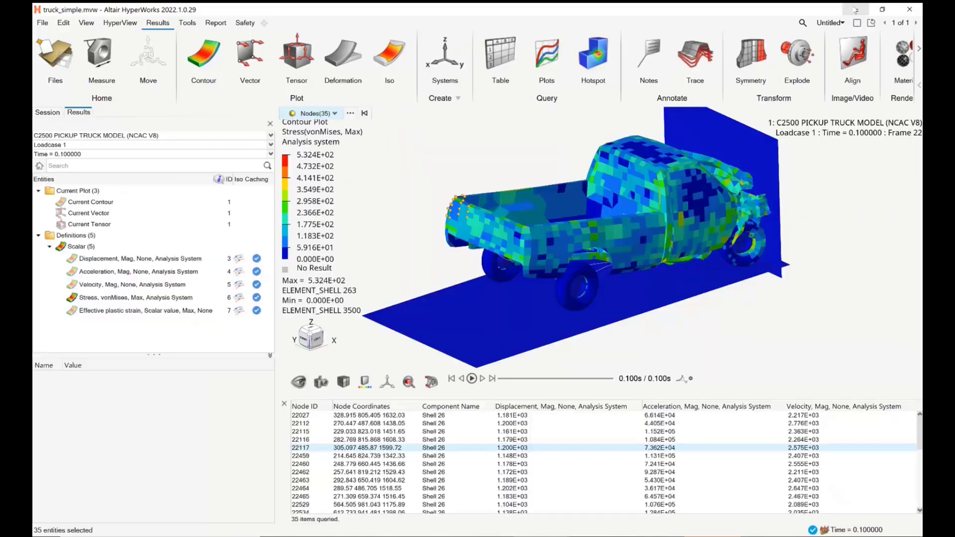